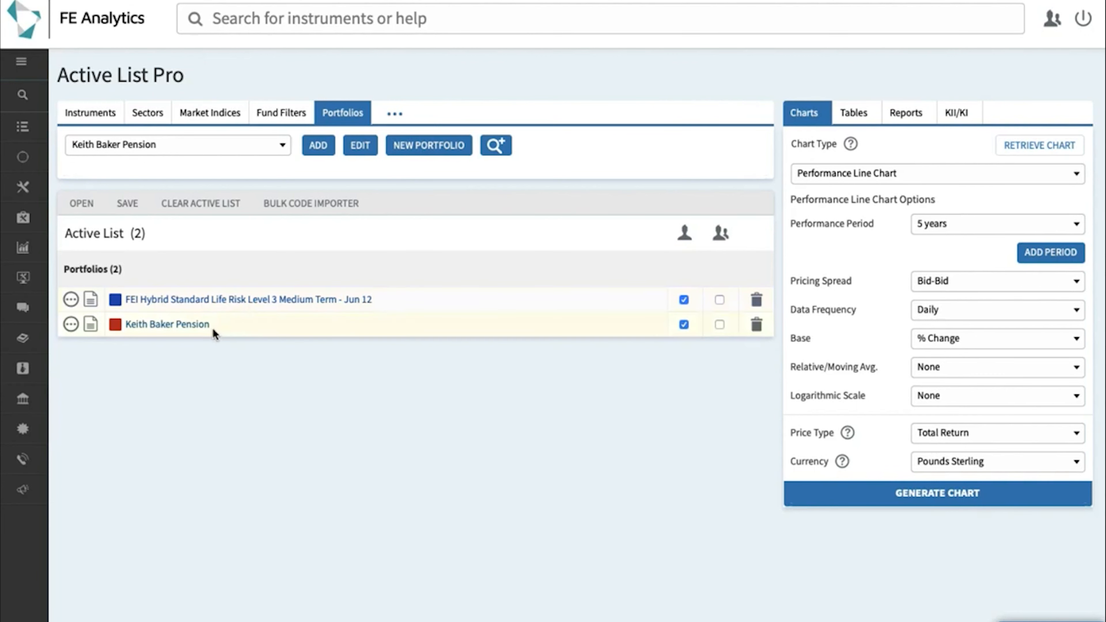
Review the FEI Hybrid Standard Life Risk Level 3 Medium Term model's current, 22/04/2021 and 22/10/2020 holdings and its earlier linked portfolios
left_click(192, 329)
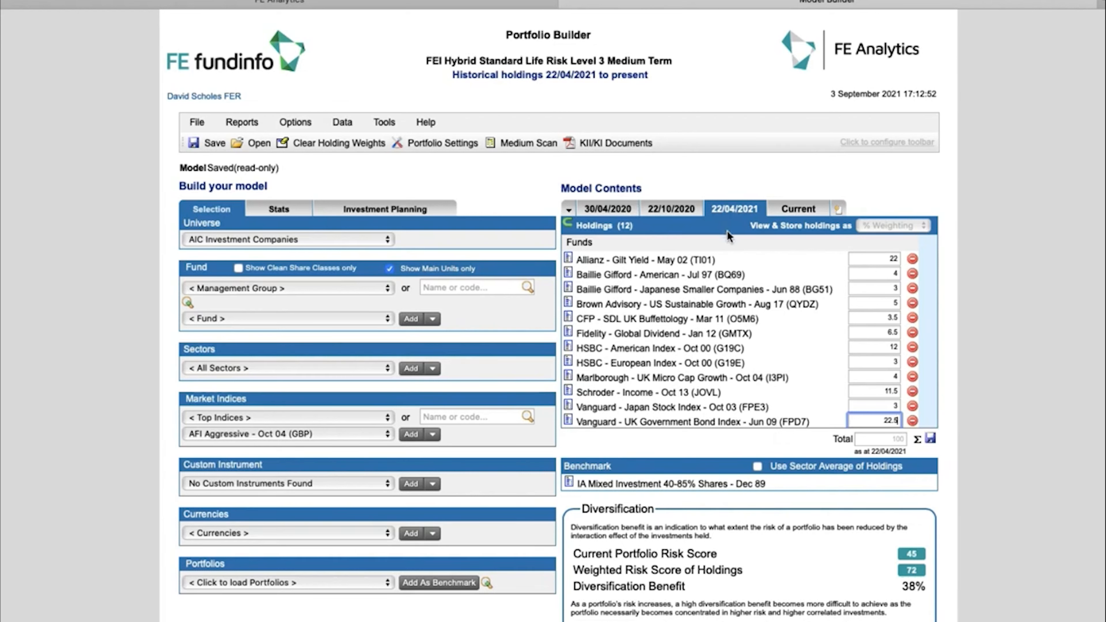
left_click(798, 212)
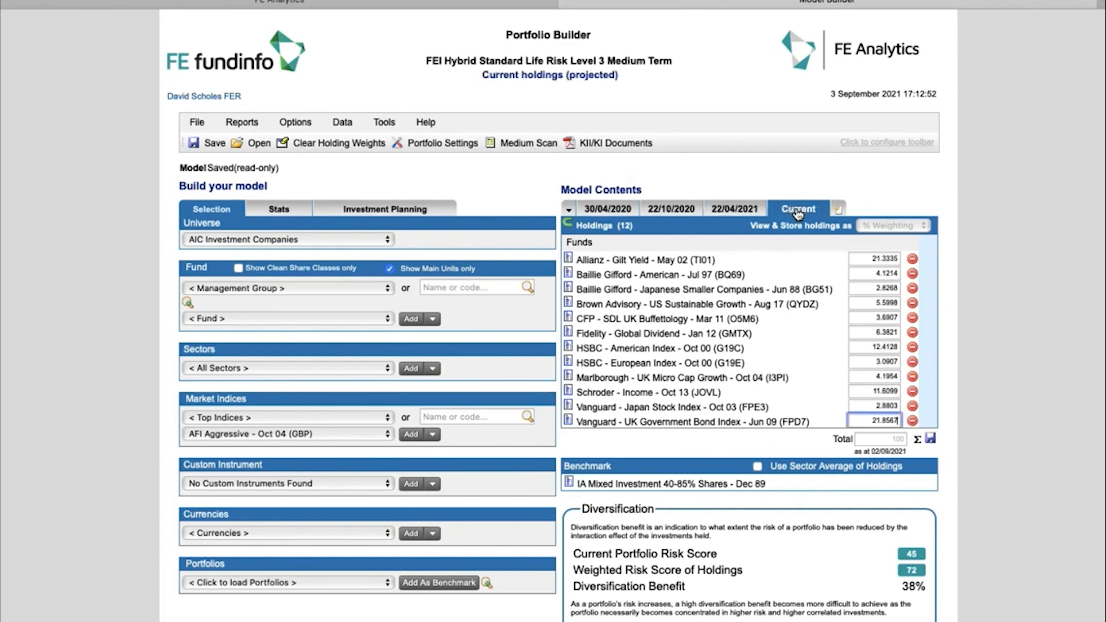
left_click(729, 211)
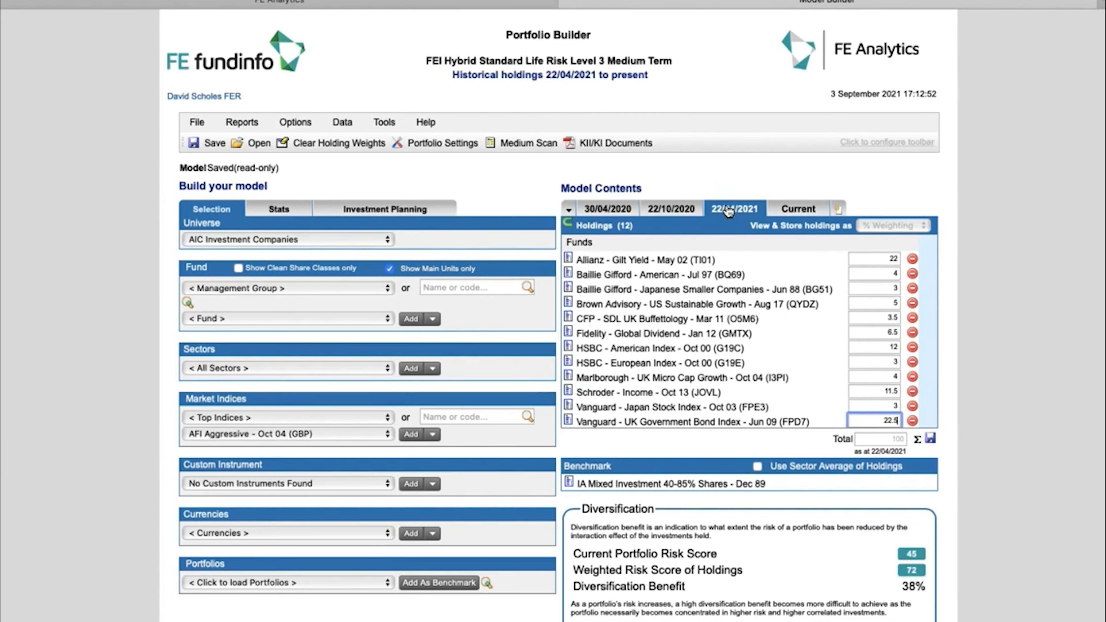
left_click(674, 211)
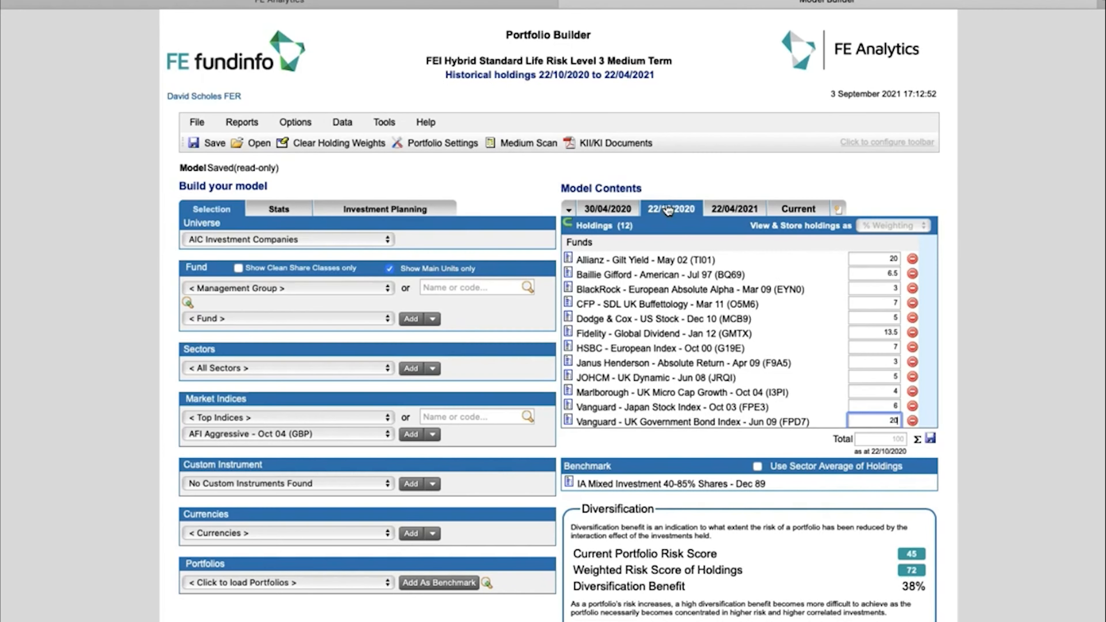
left_click(568, 209)
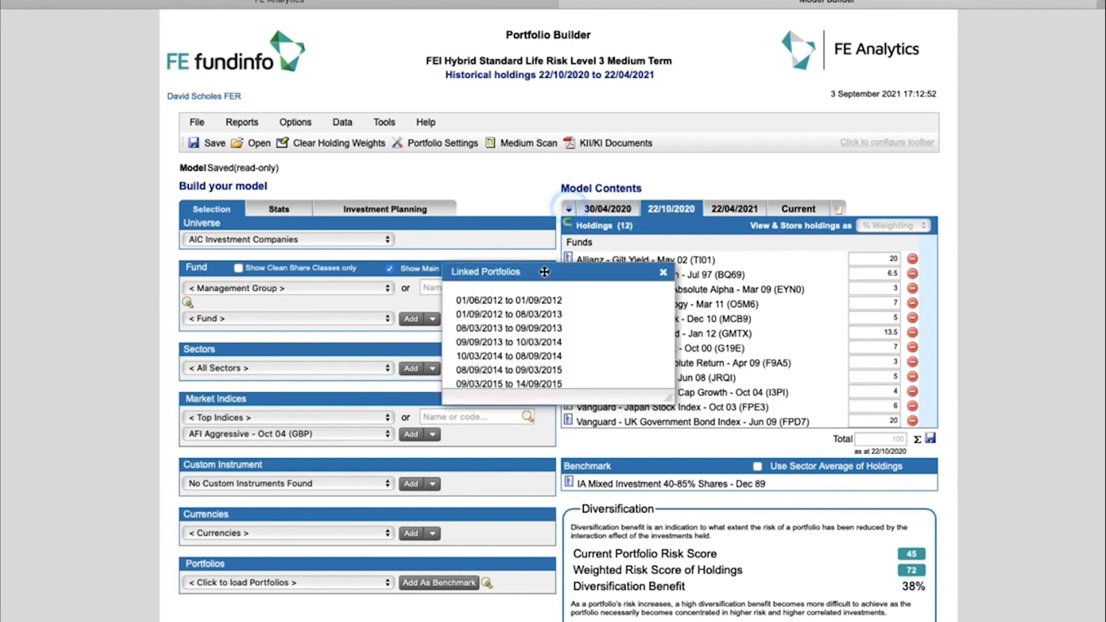
left_click(525, 299)
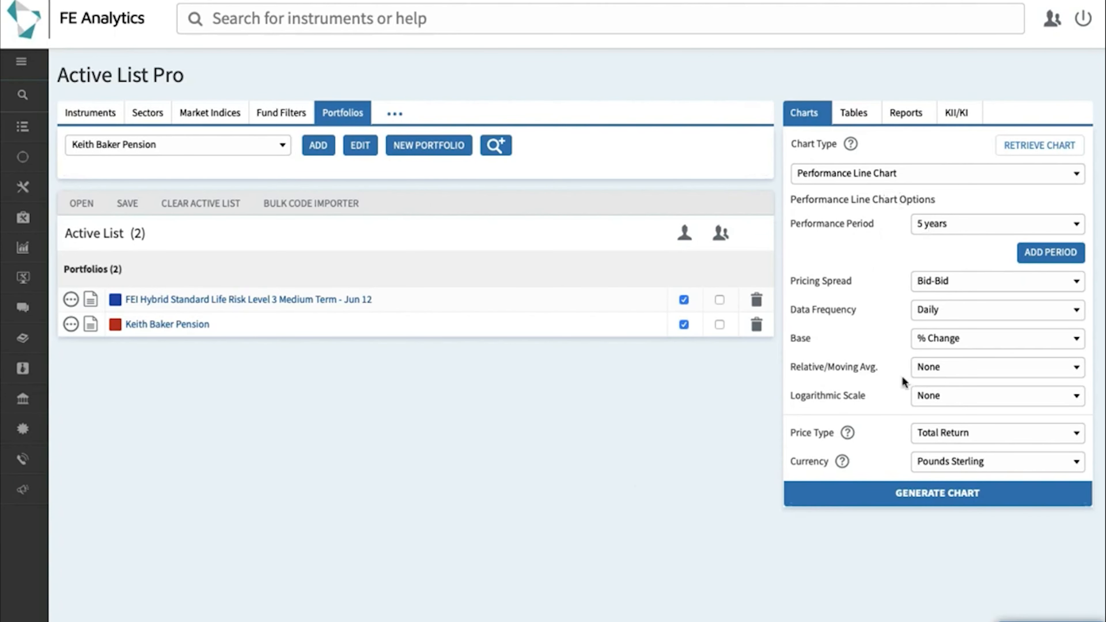
Generate a 5-year performance line chart comparing the two portfolios in the active list and inspect points along the lines
left_click(905, 502)
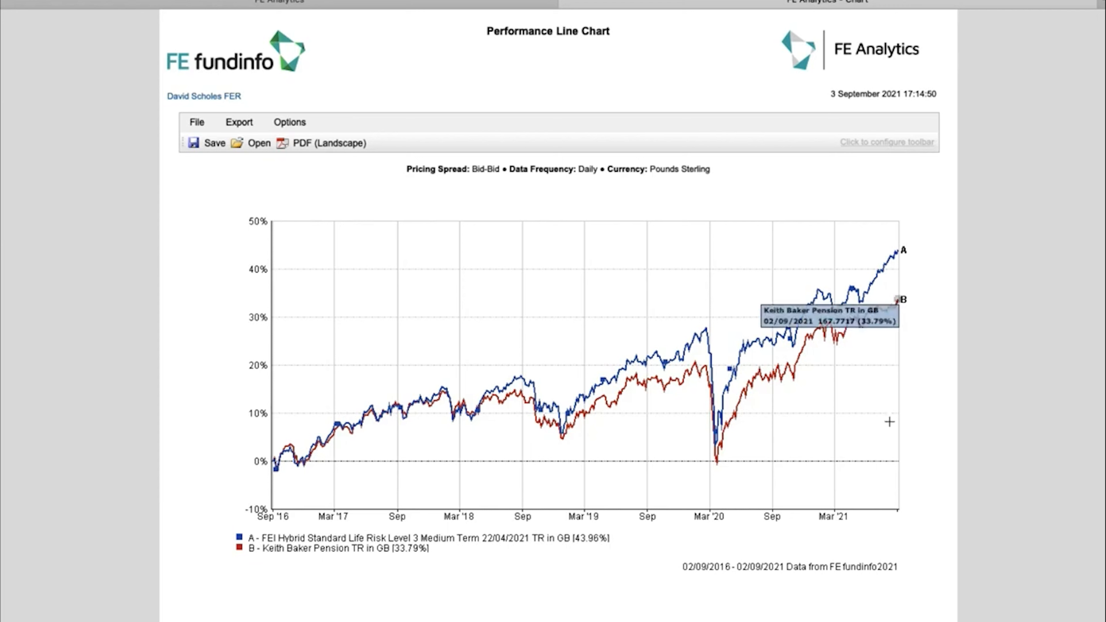
mouse_move(854, 291)
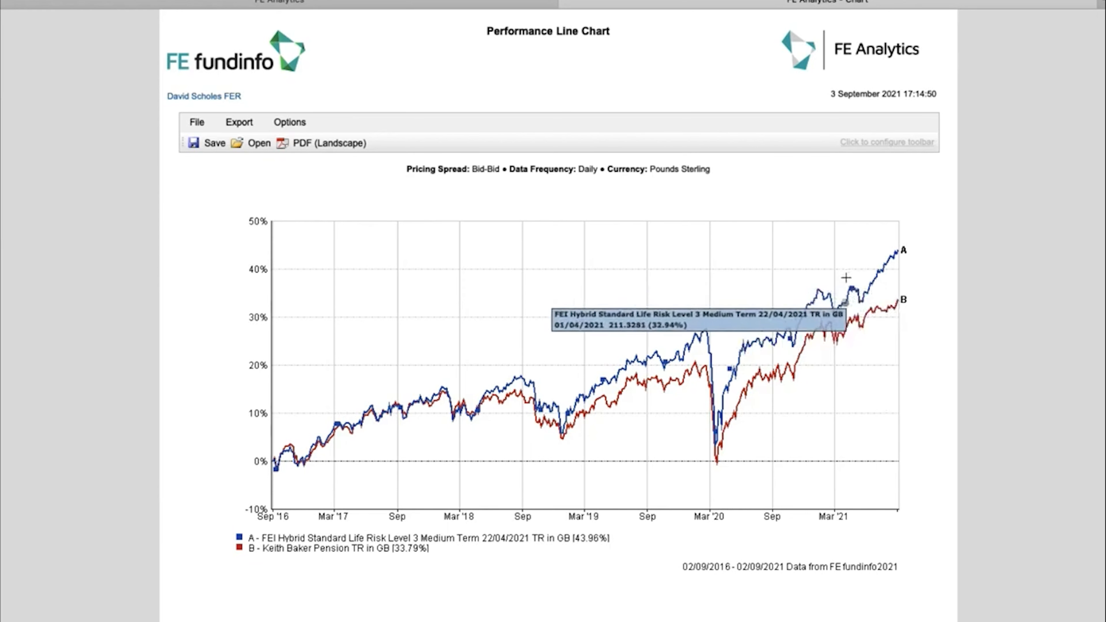
mouse_move(730, 355)
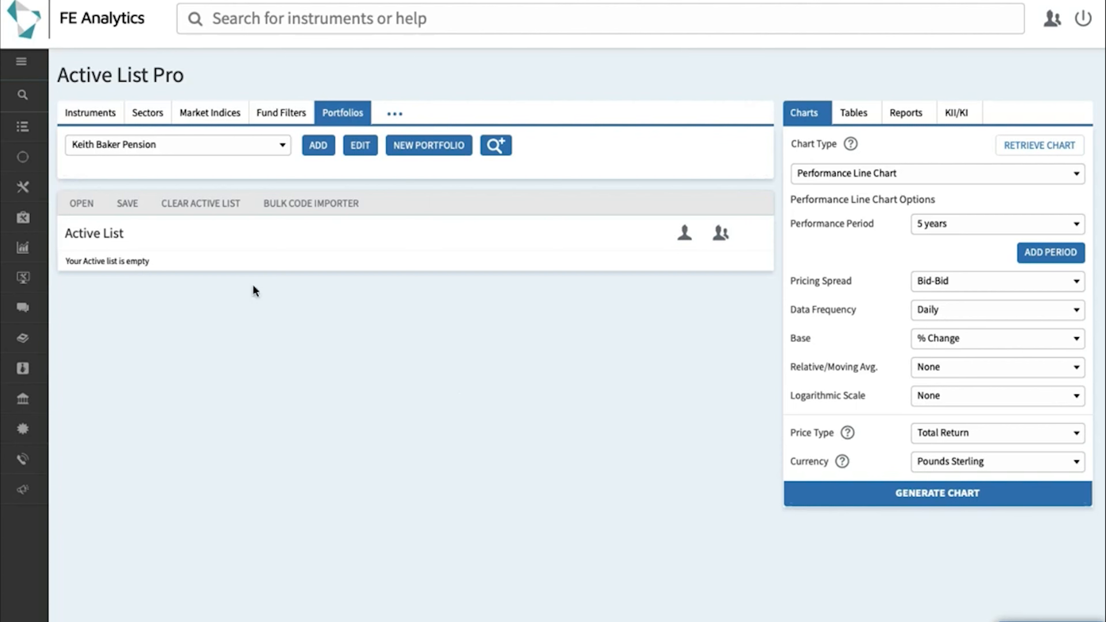
Open the MPS Directory and read through Momentum's model provider profile, including its platforms and activation options
mouse_move(24, 219)
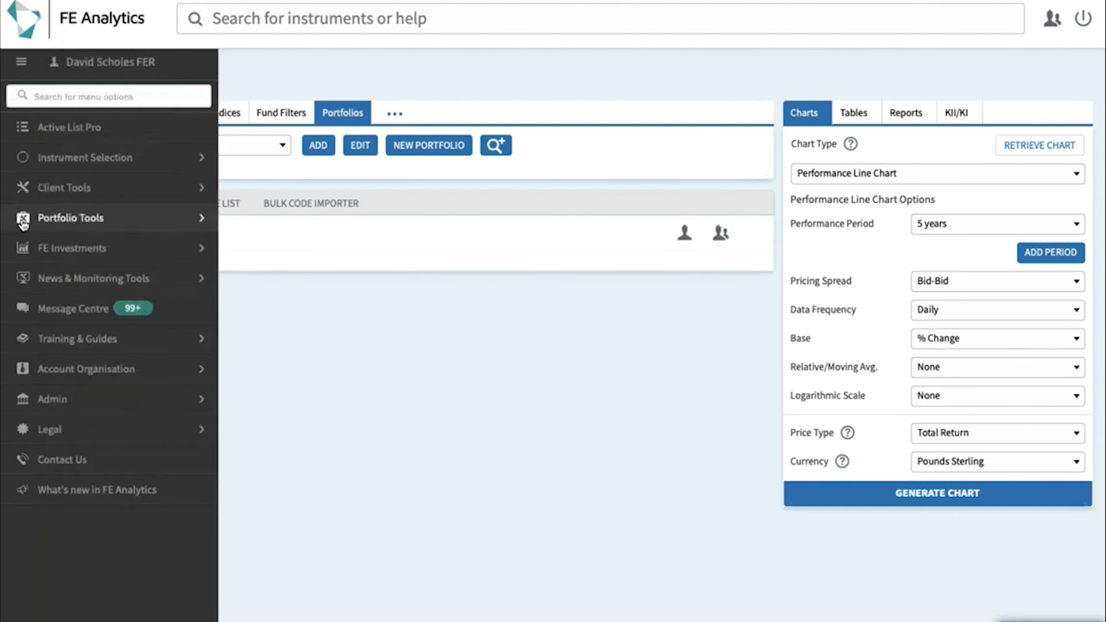
left_click(71, 218)
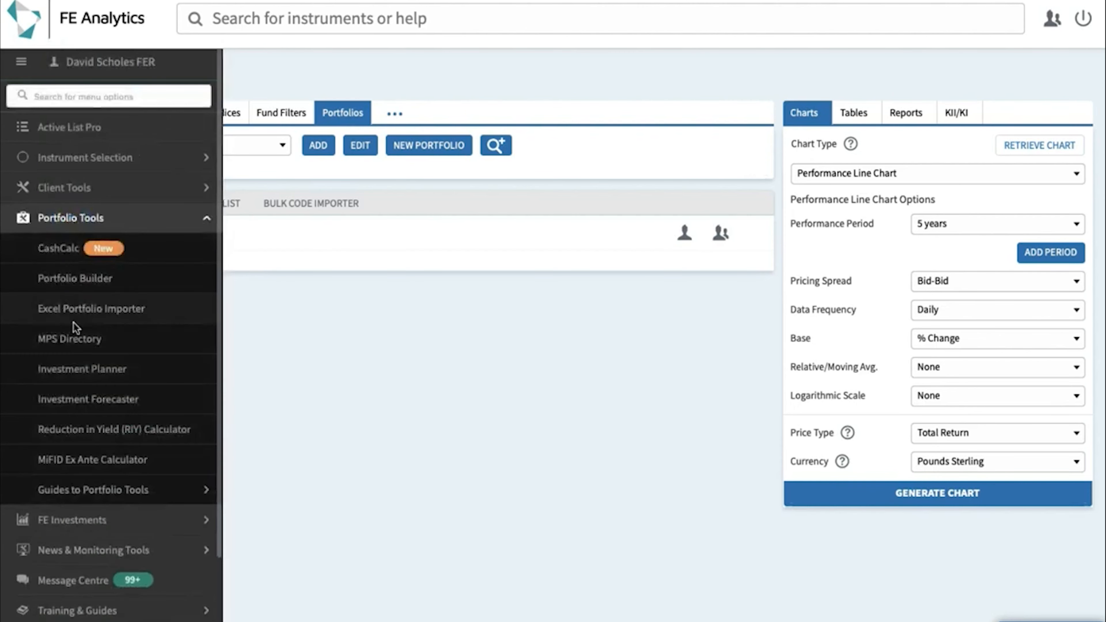
left_click(70, 339)
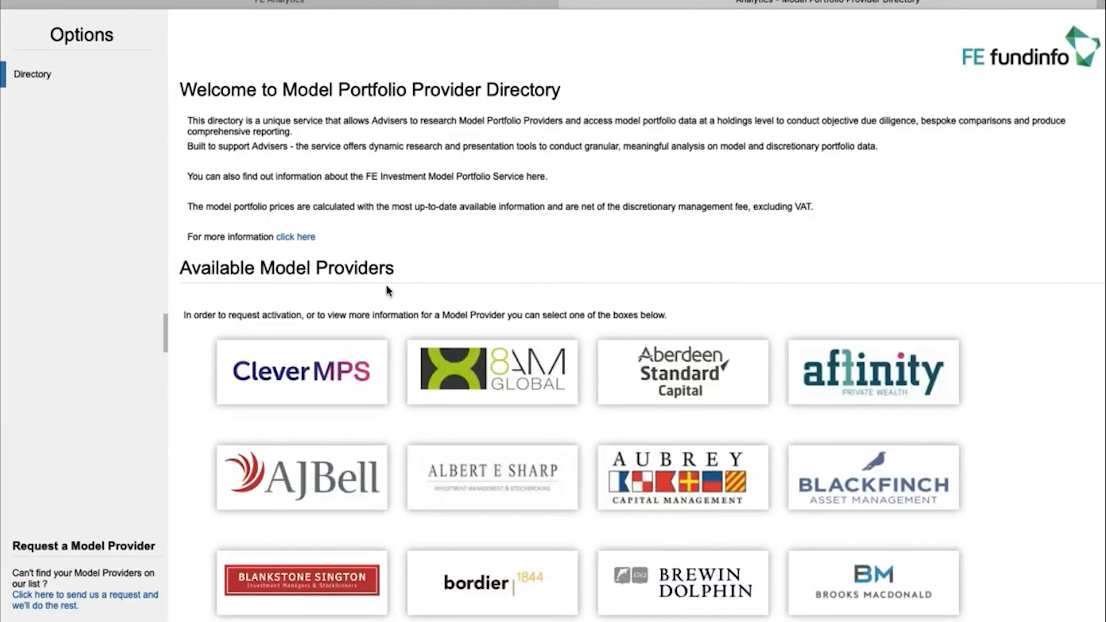
scroll(453, 283, "down", 5)
scroll(453, 283, "down", 15)
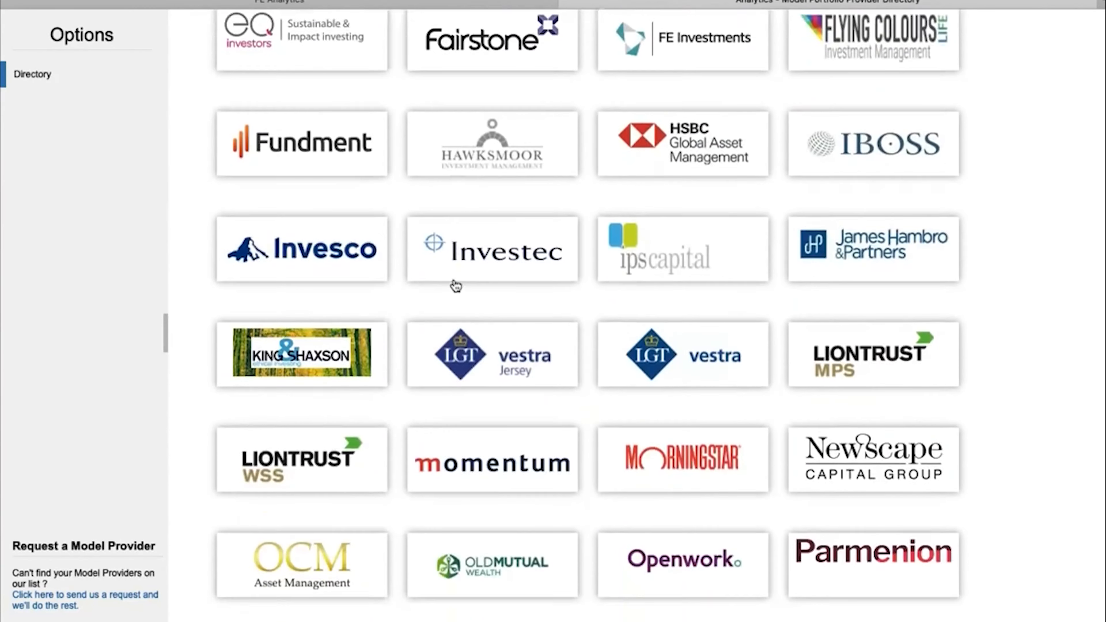
left_click(482, 427)
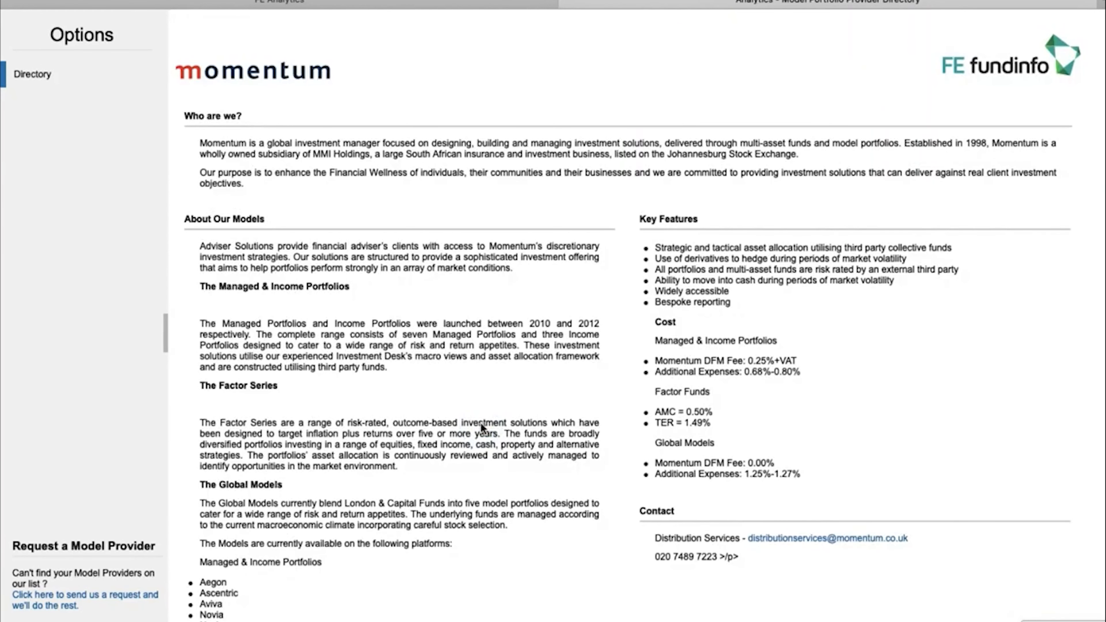
scroll(897, 448, "down", 10)
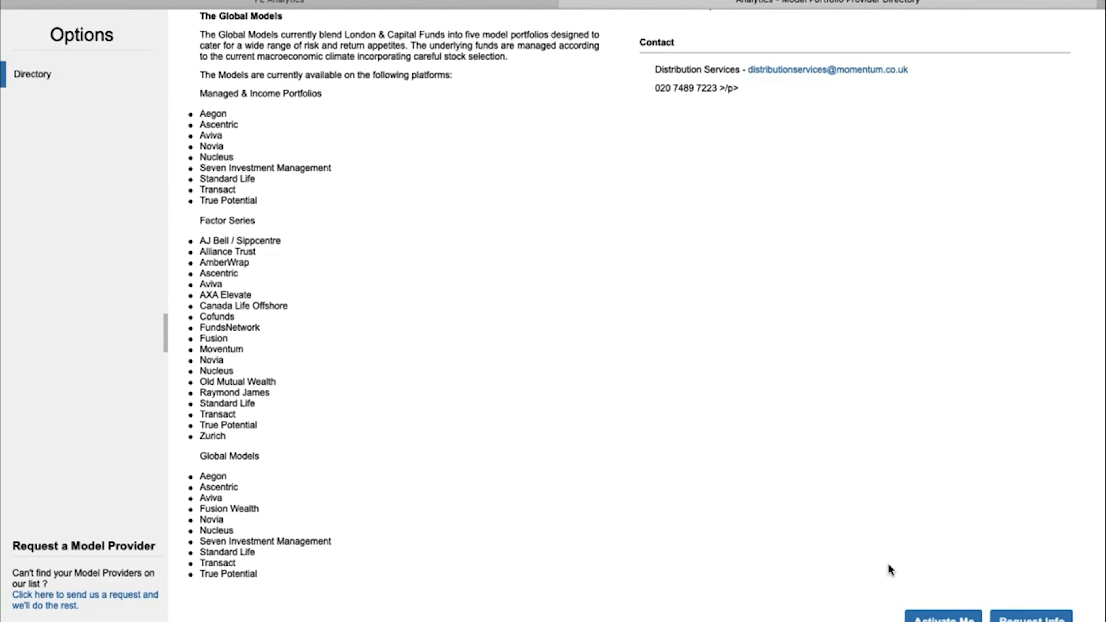
Return to Active List Pro and look through the available portfolios, including the FE Investments Standard Life models
left_click(330, 5)
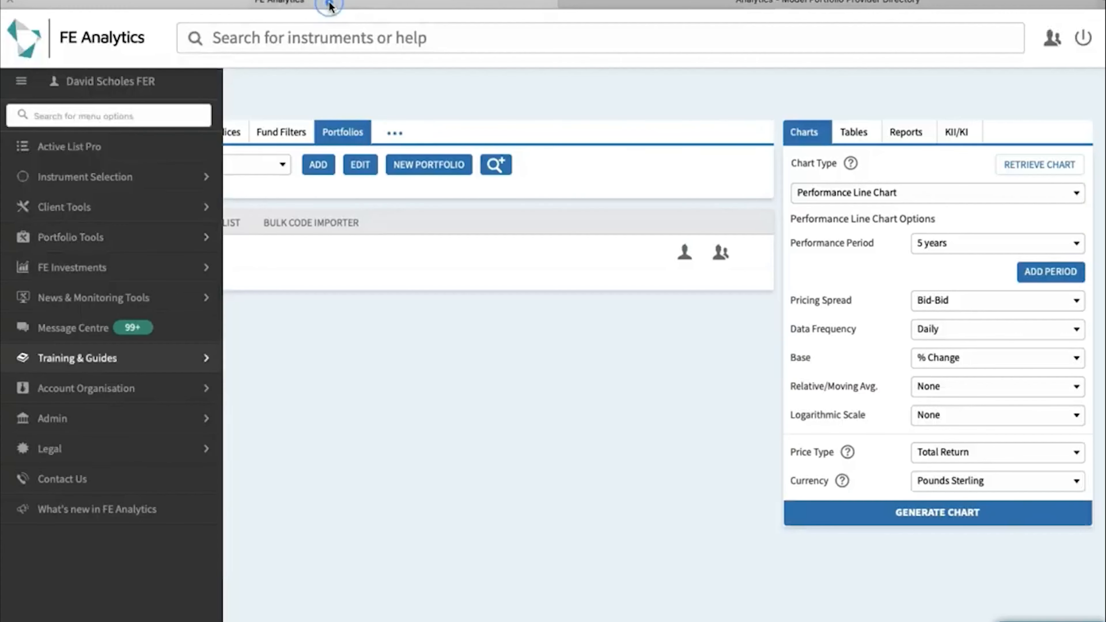
left_click(325, 399)
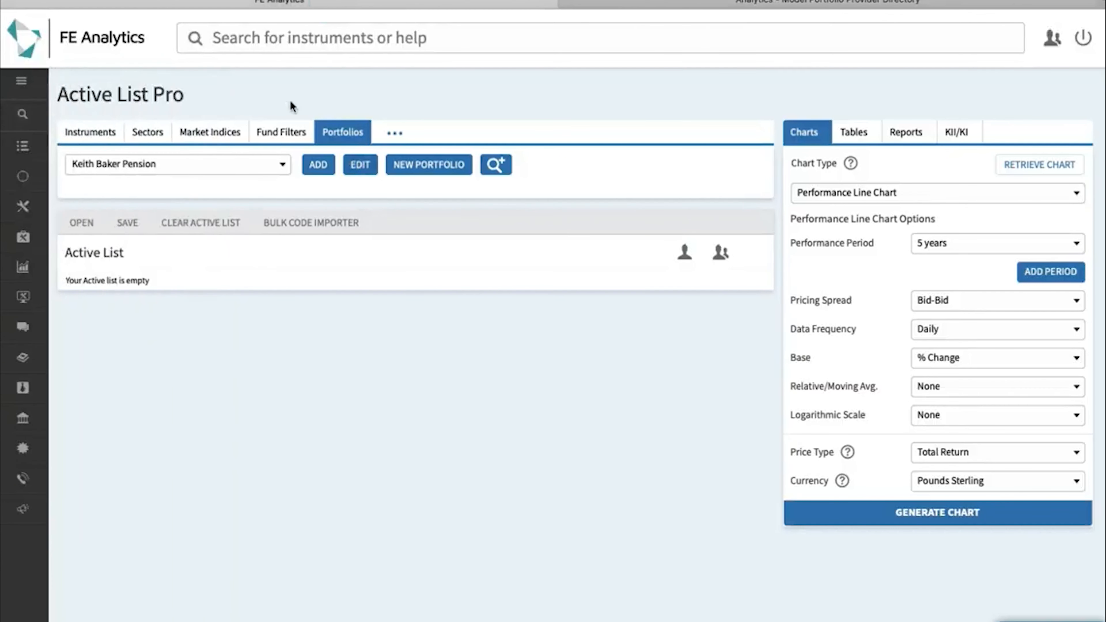
left_click(255, 164)
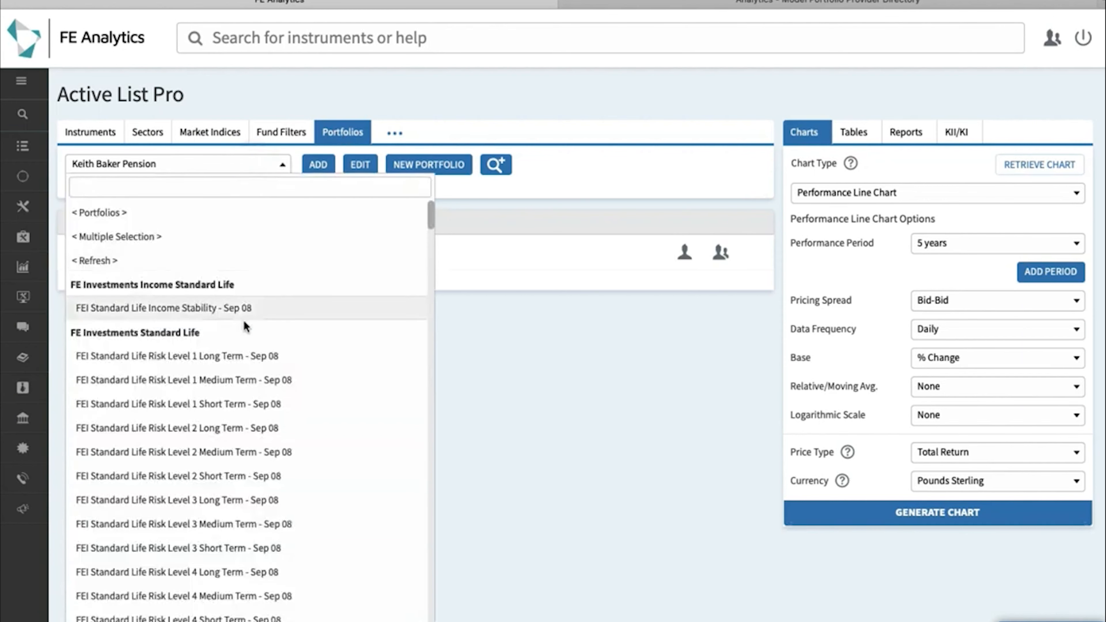
scroll(242, 321, "down", 2)
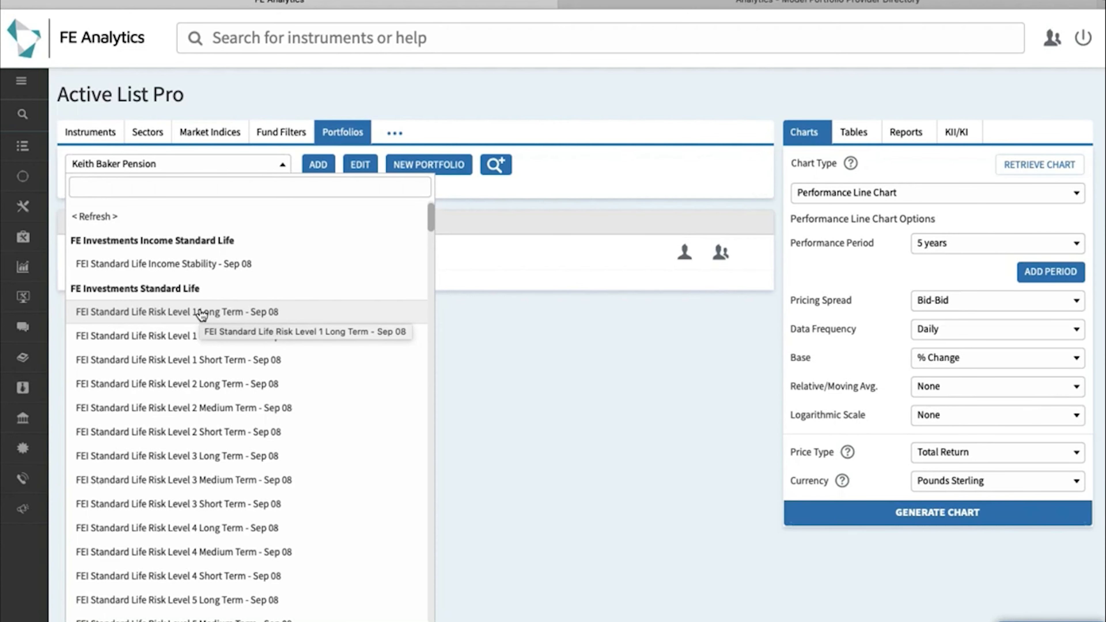
left_click(551, 381)
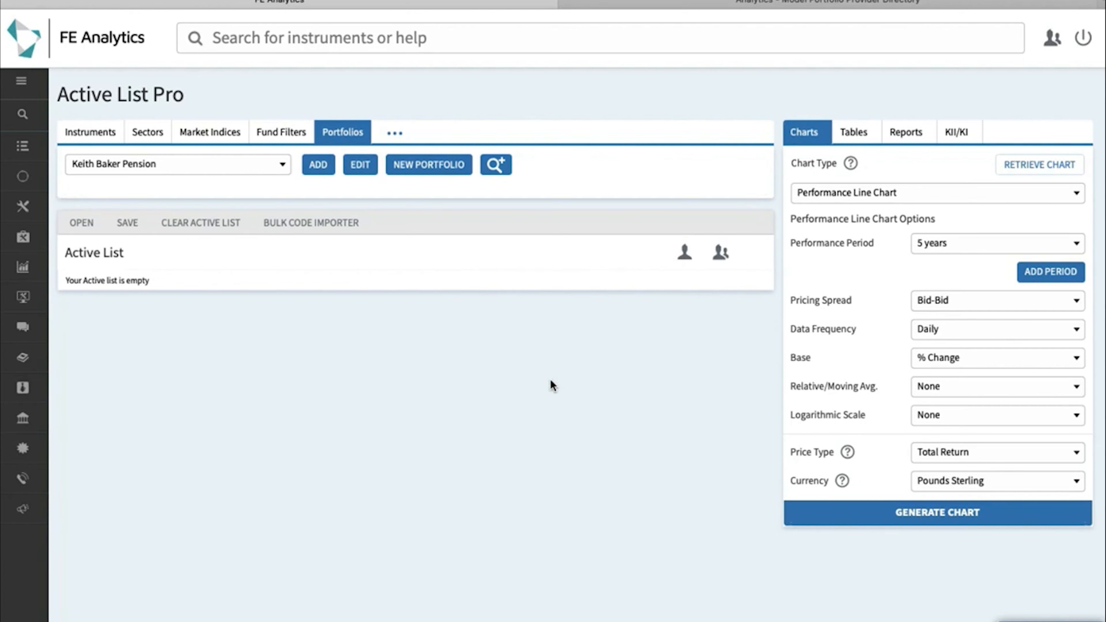
Start a new portfolio with UT and OEICs as the universe and Allianz Global Invtrs GmbH(UK) as the fund management group
left_click(428, 174)
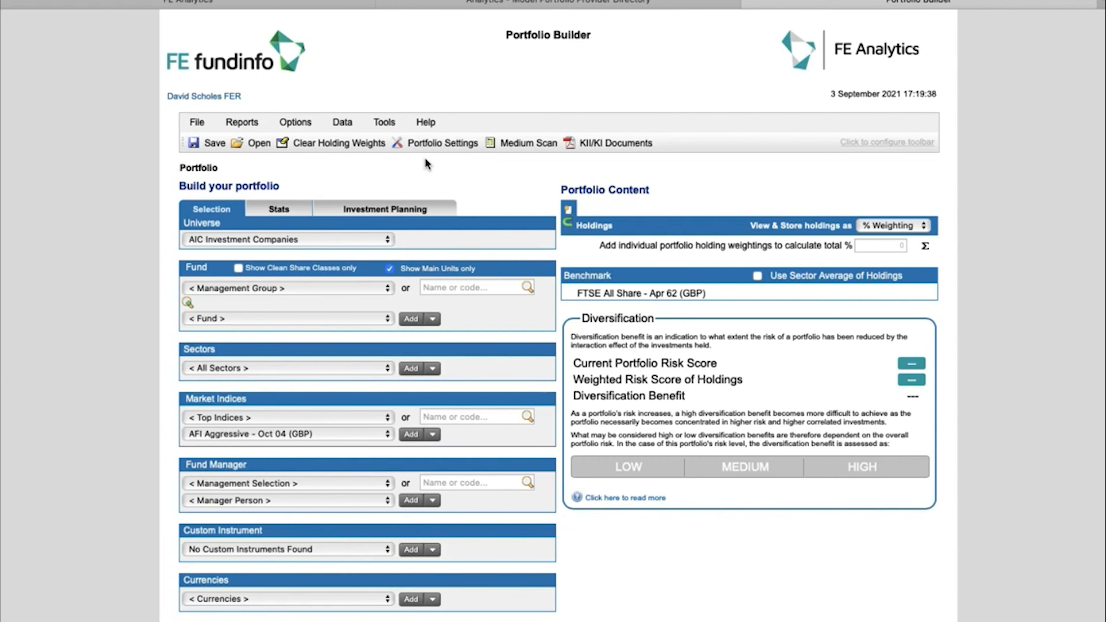
left_click(324, 248)
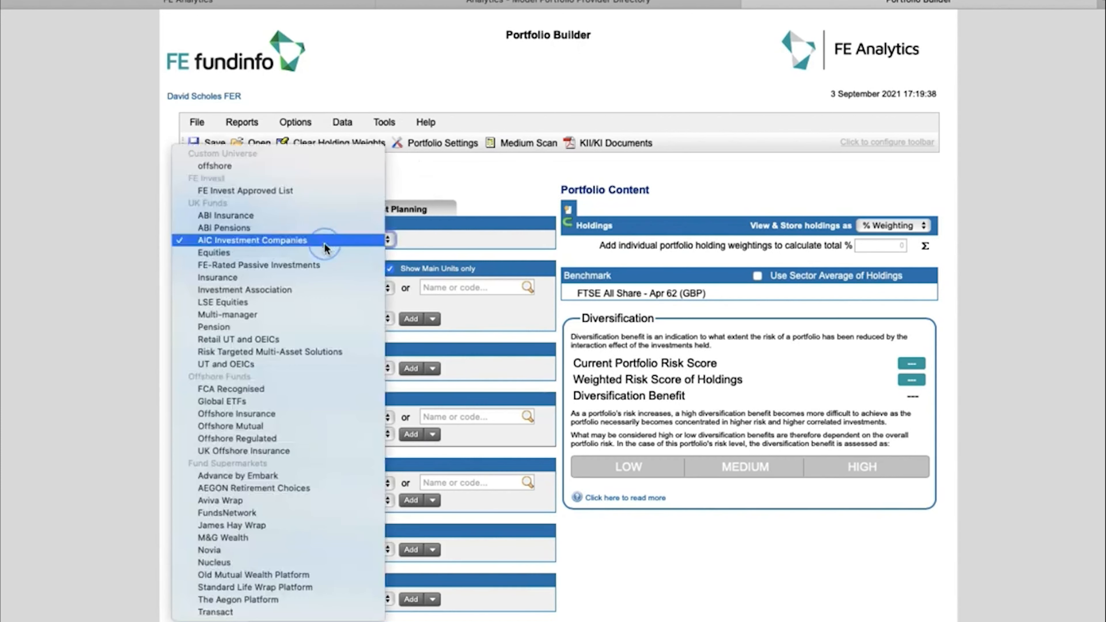
left_click(283, 363)
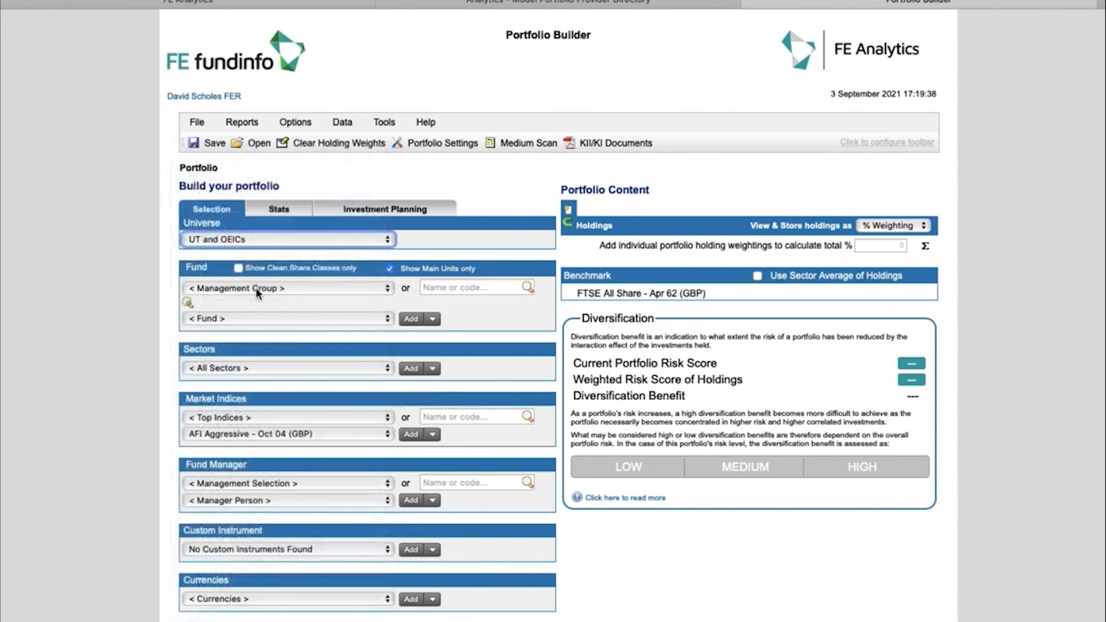
left_click(256, 288)
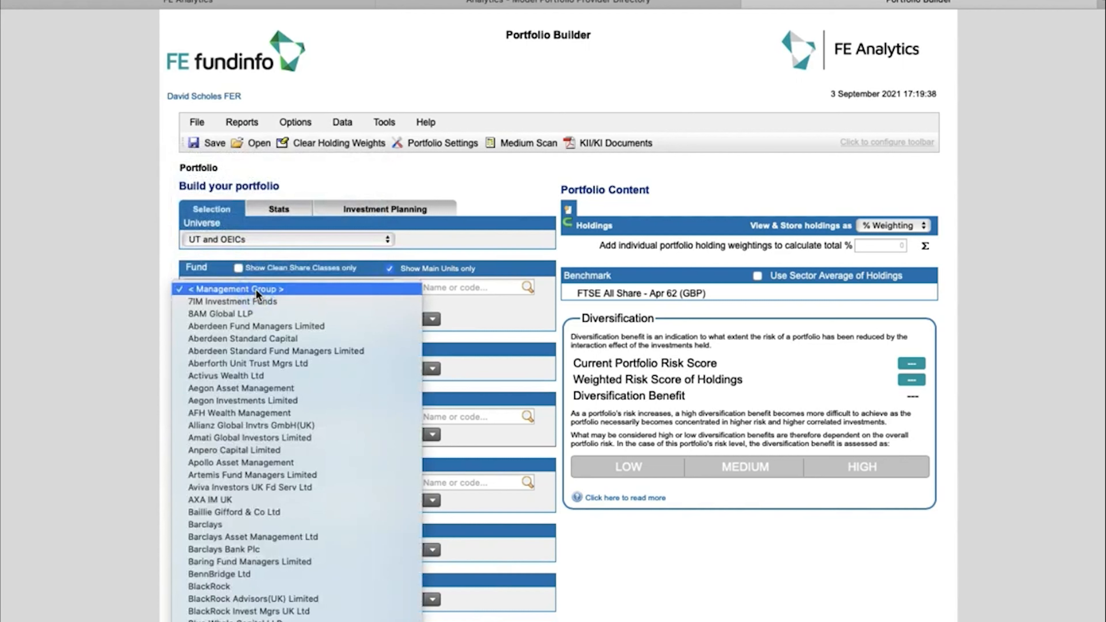
left_click(252, 425)
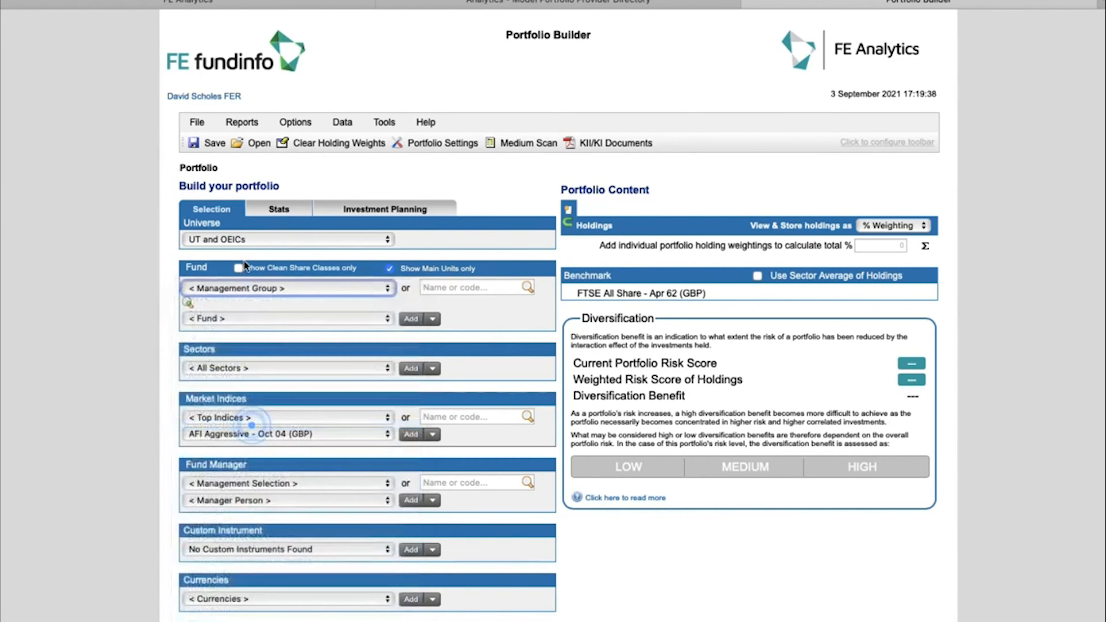
Add the Allianz Continental European (129K) and Emerging Markets Equity (PZ39) funds to the portfolio holdings
left_click(265, 319)
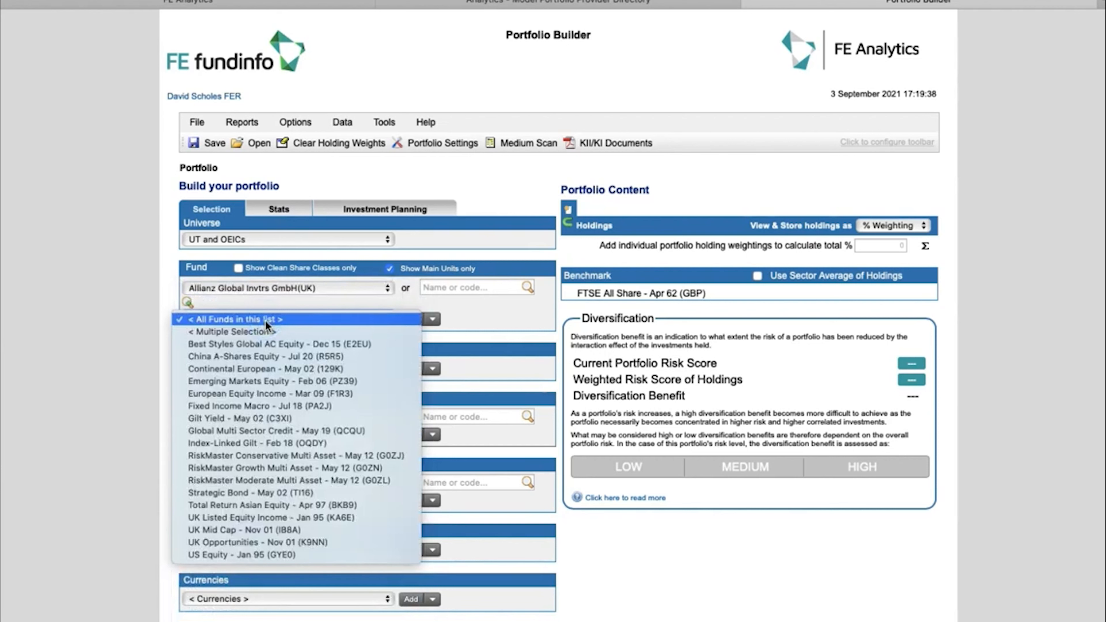
left_click(264, 368)
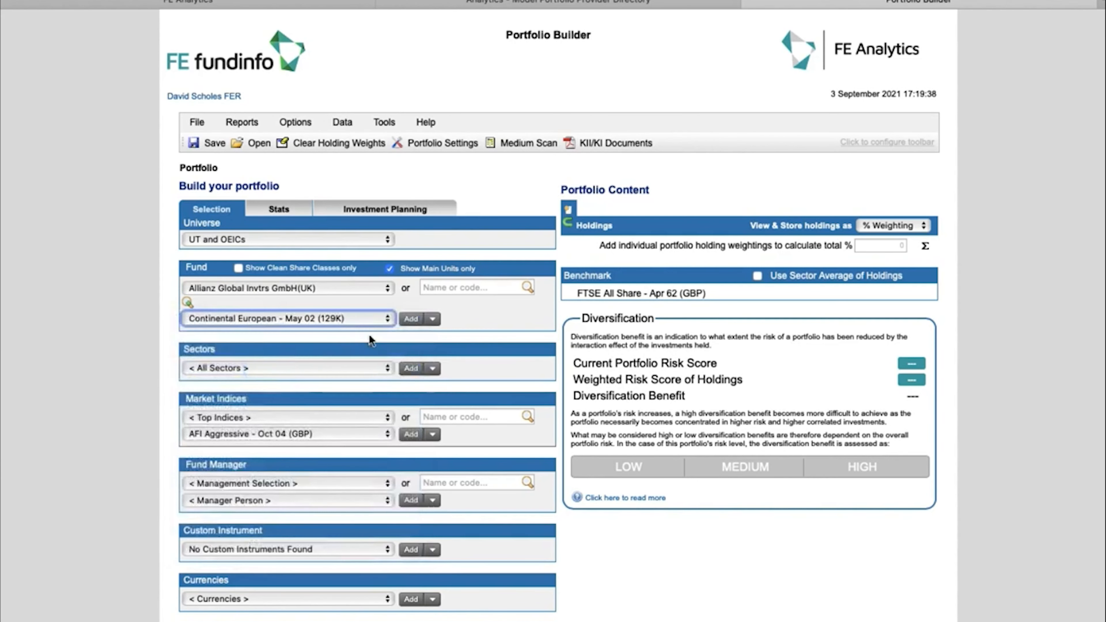
left_click(410, 319)
left_click(335, 319)
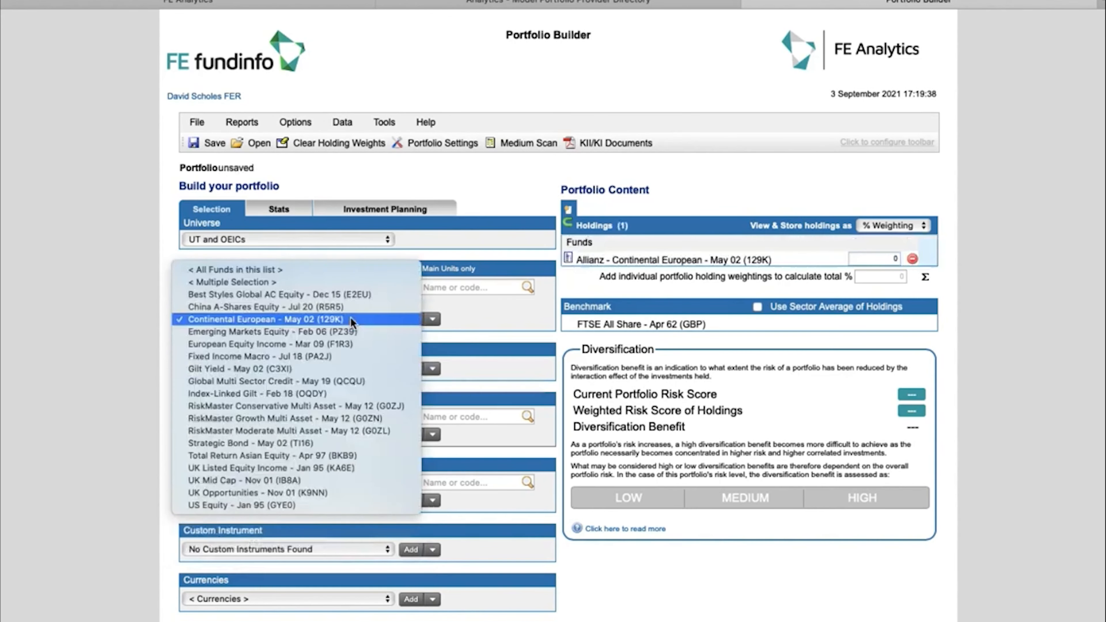
left_click(335, 332)
left_click(411, 319)
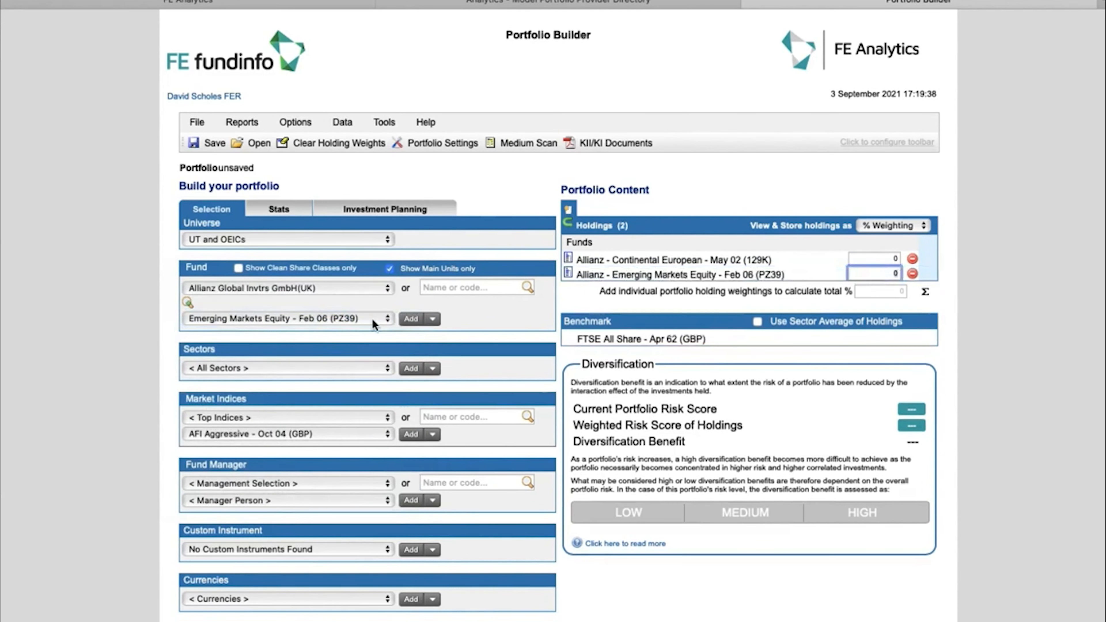
Add the Allianz Strategic Bond (TI16) and US Equity (GYE0) funds to the portfolio holdings
left_click(372, 318)
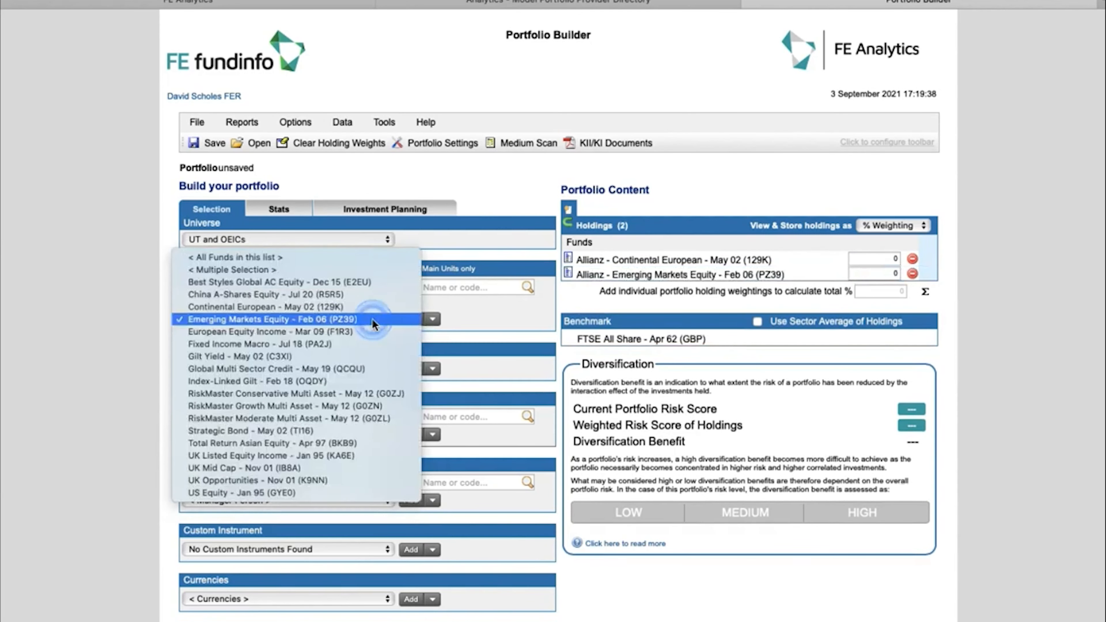
left_click(333, 429)
left_click(409, 322)
left_click(344, 319)
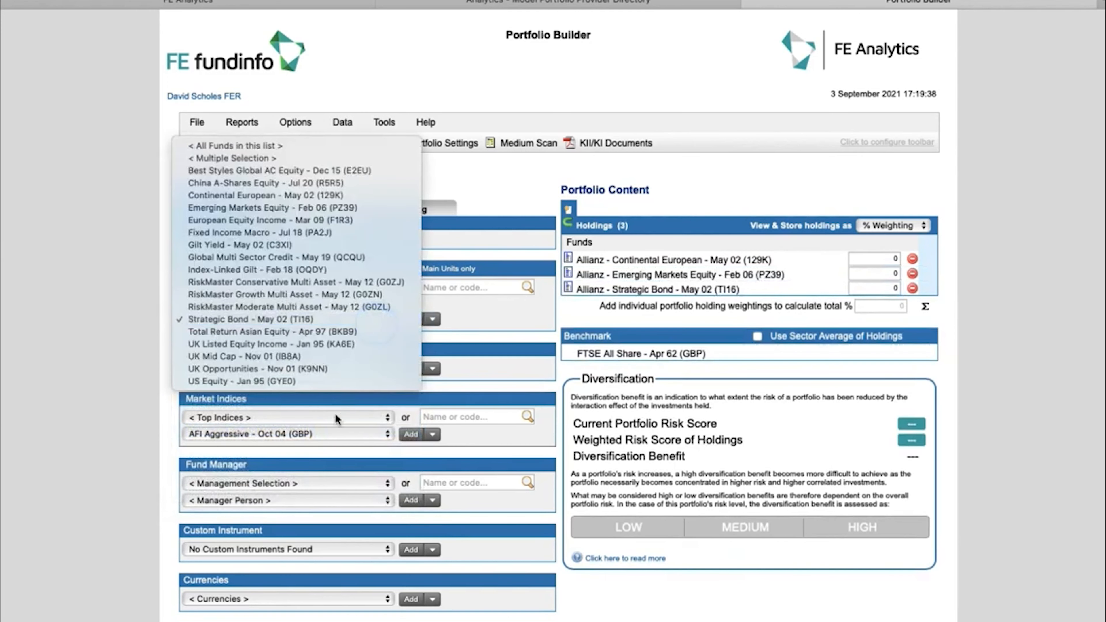
left_click(304, 382)
left_click(413, 319)
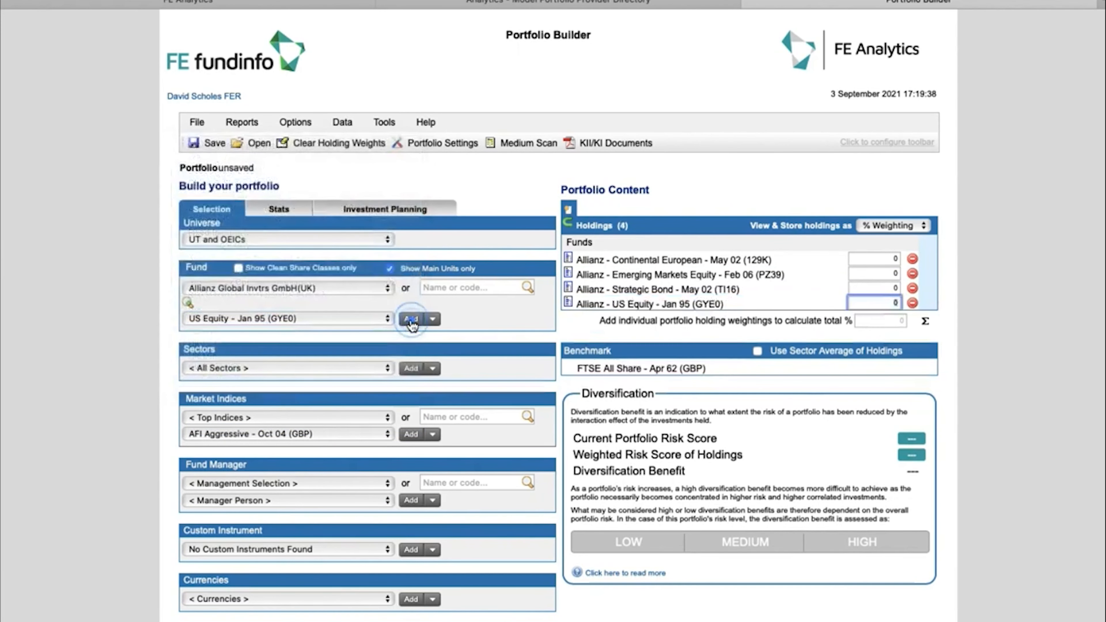
Keep the holdings stored as % Weighting and spread the weights equally at 25 for each of the four funds
left_click(879, 224)
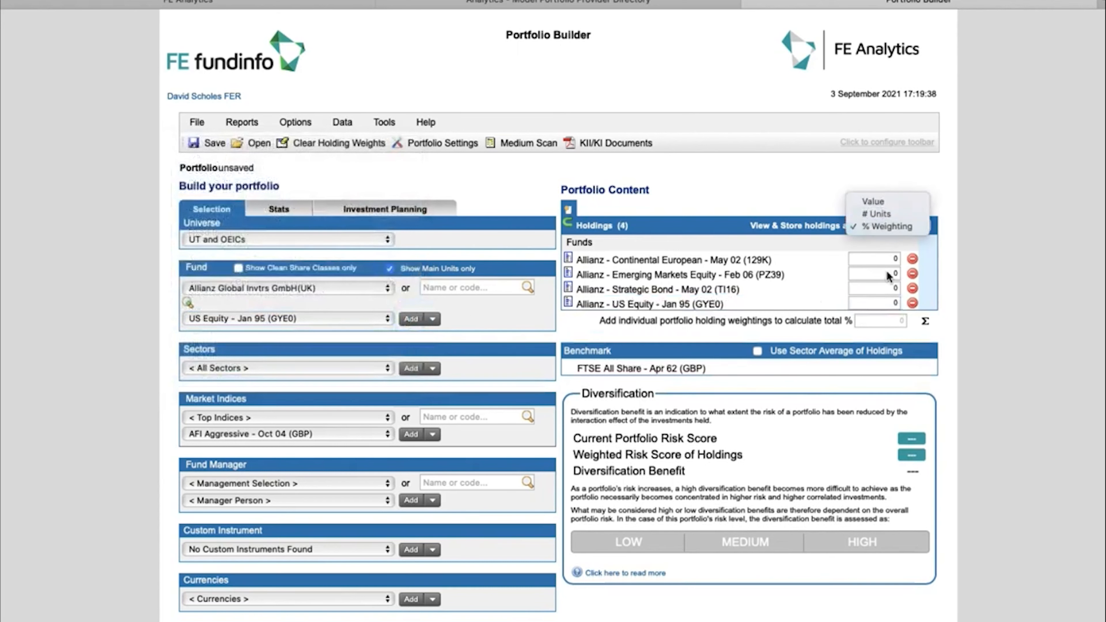
left_click(926, 321)
left_click(926, 320)
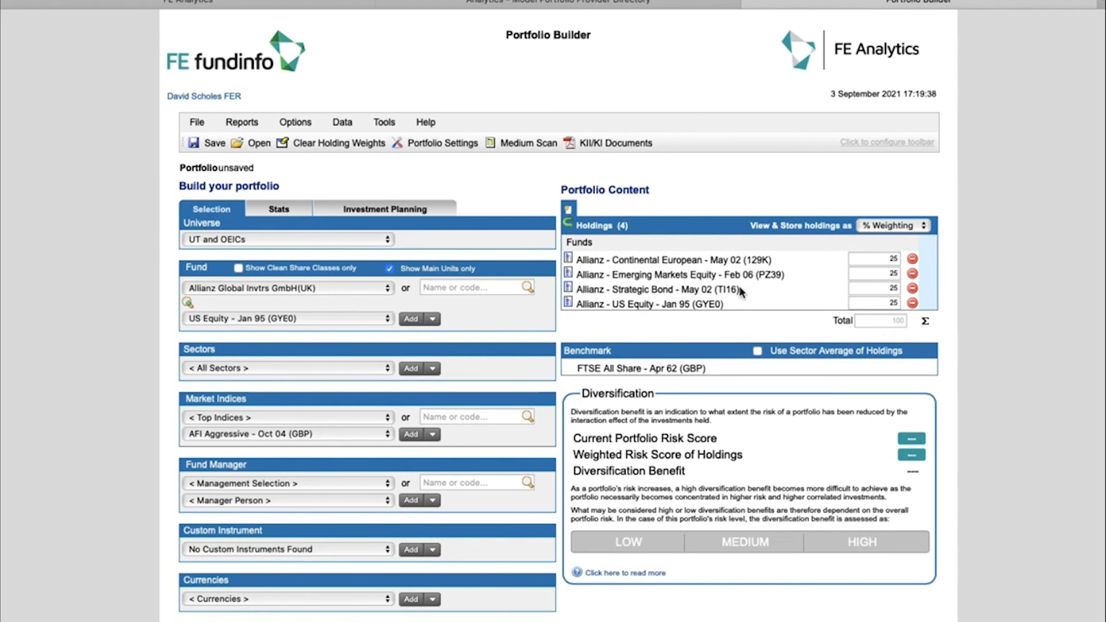
Turn the current four-fund holdings into a historic portfolio with a start date of 01/01/2017
left_click(569, 214)
left_click(557, 323)
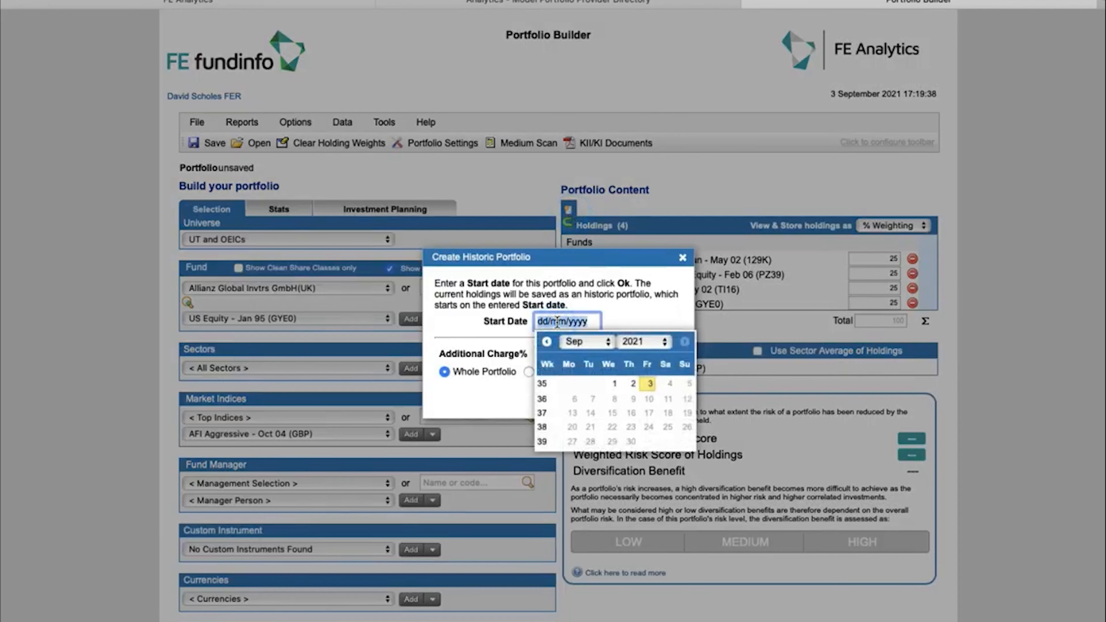
type("01/01/")
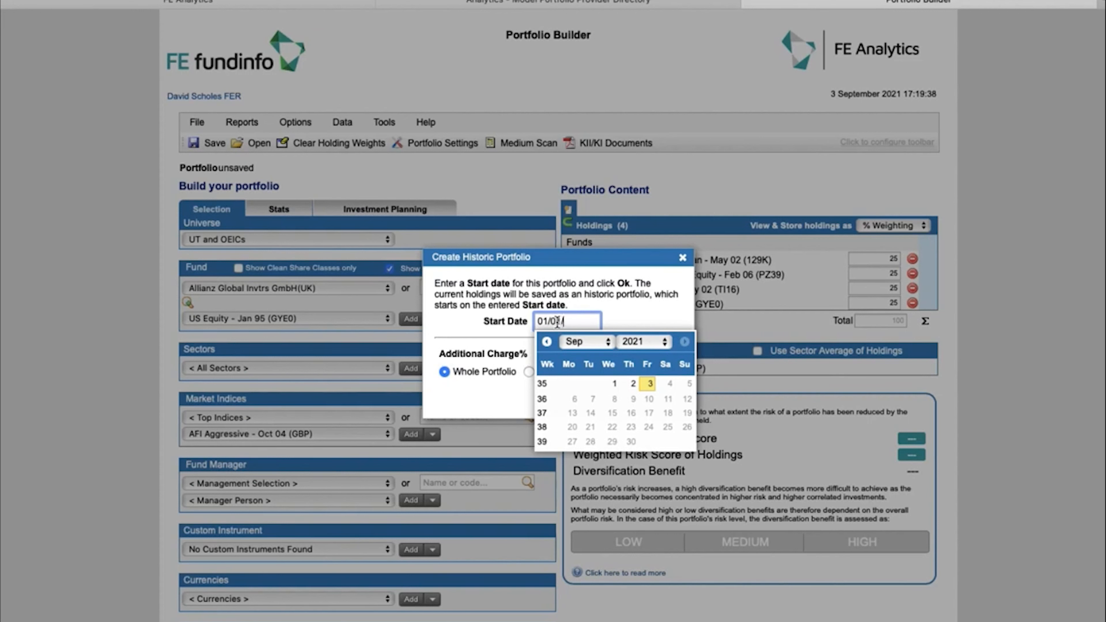
type("20")
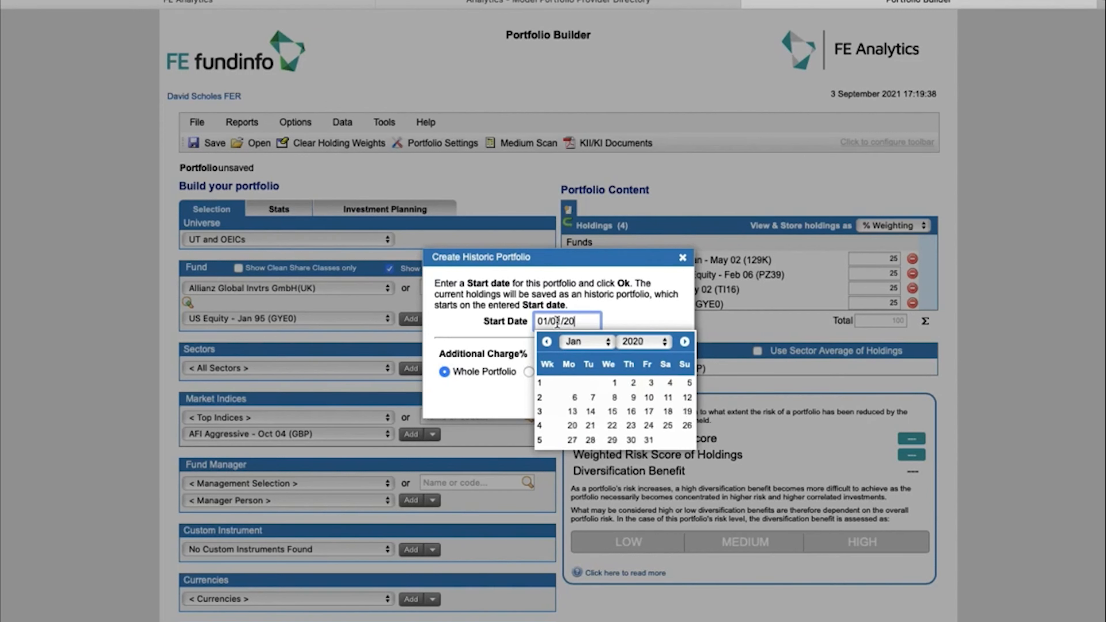
type("17")
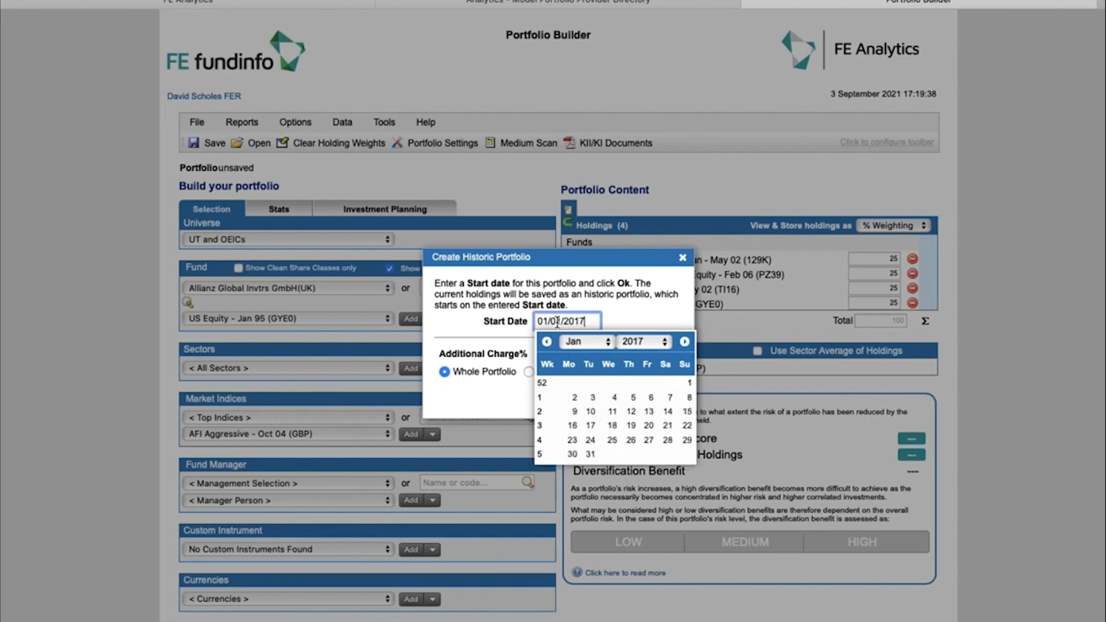
left_click(648, 306)
left_click(665, 394)
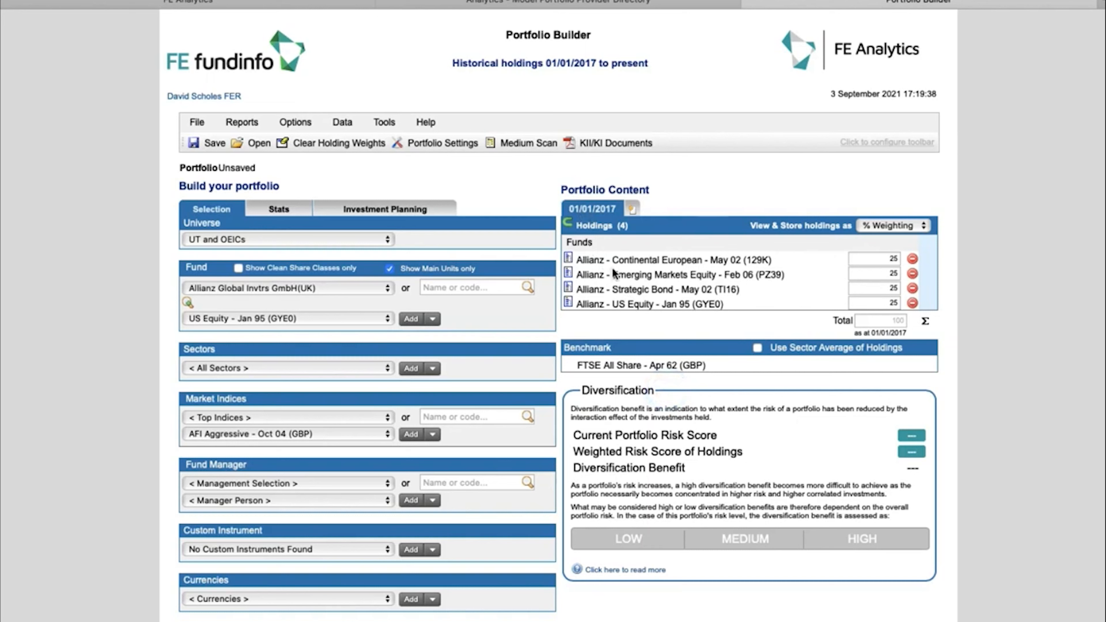
Save the portfolio under the name Historic Portfolio Demo
left_click(207, 146)
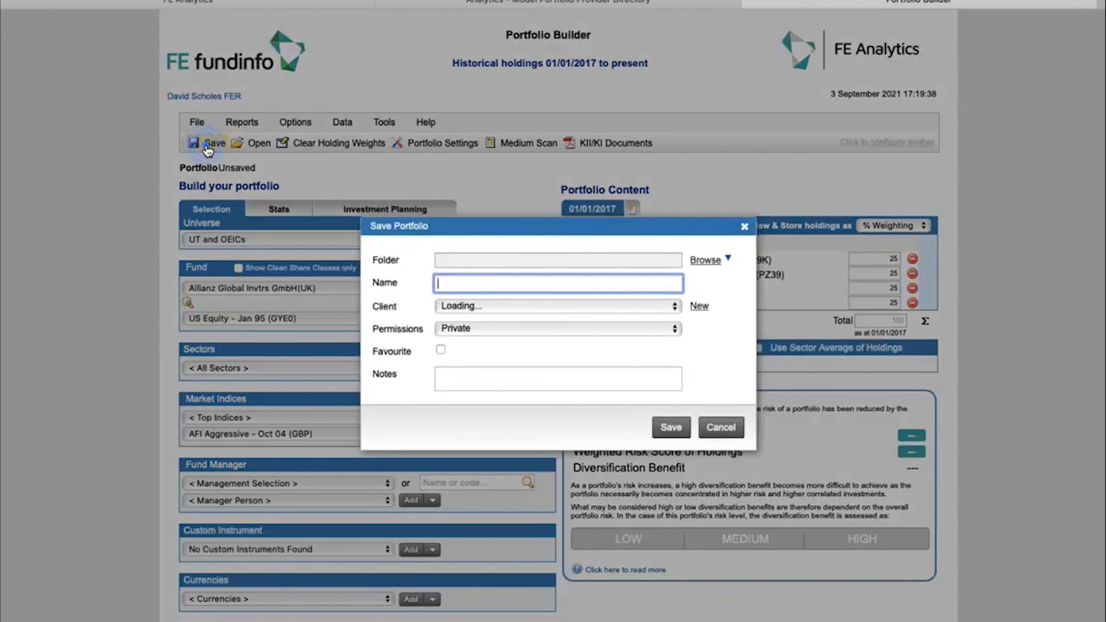
type("Historic Portfolio")
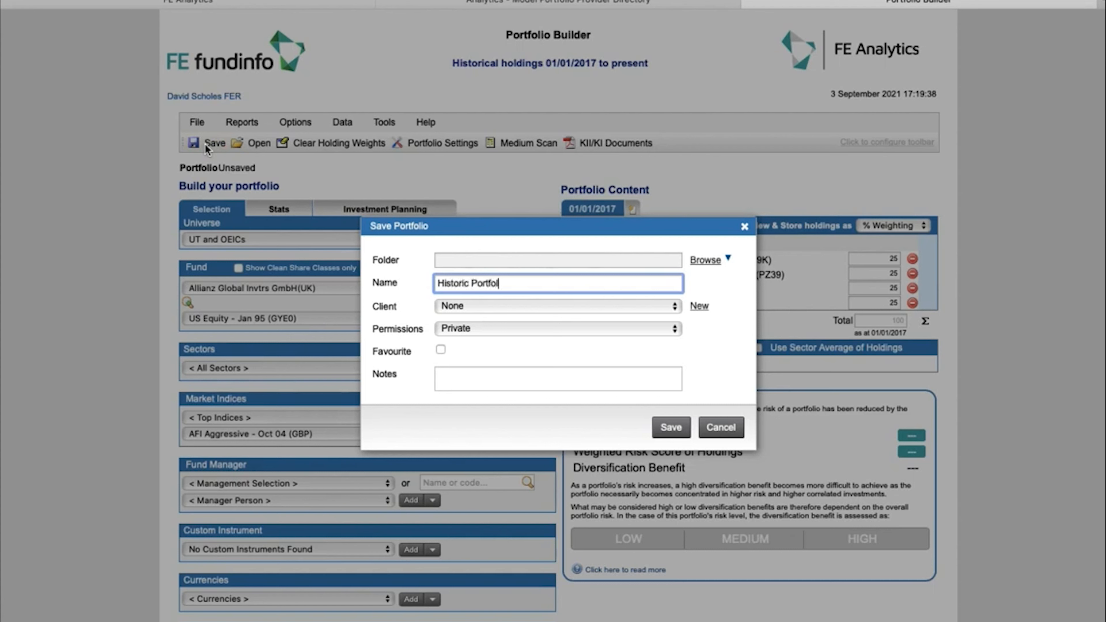
type(" Demo")
left_click(677, 432)
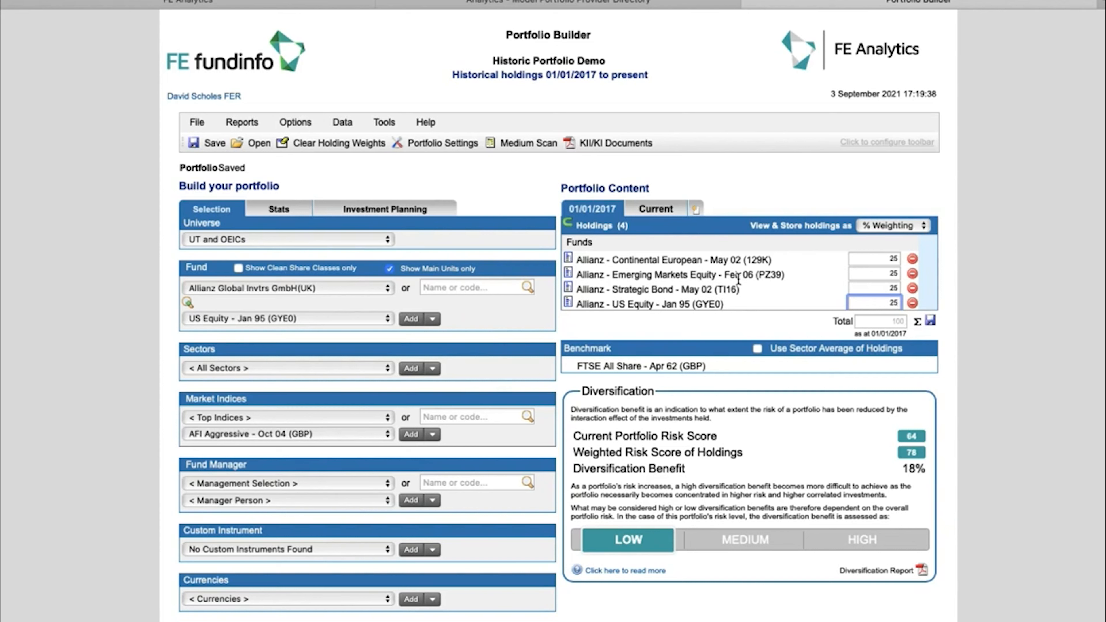
Create a new linked historic entry for the portfolio with a start date of 03/05/2018
left_click(695, 209)
triple_click(554, 320)
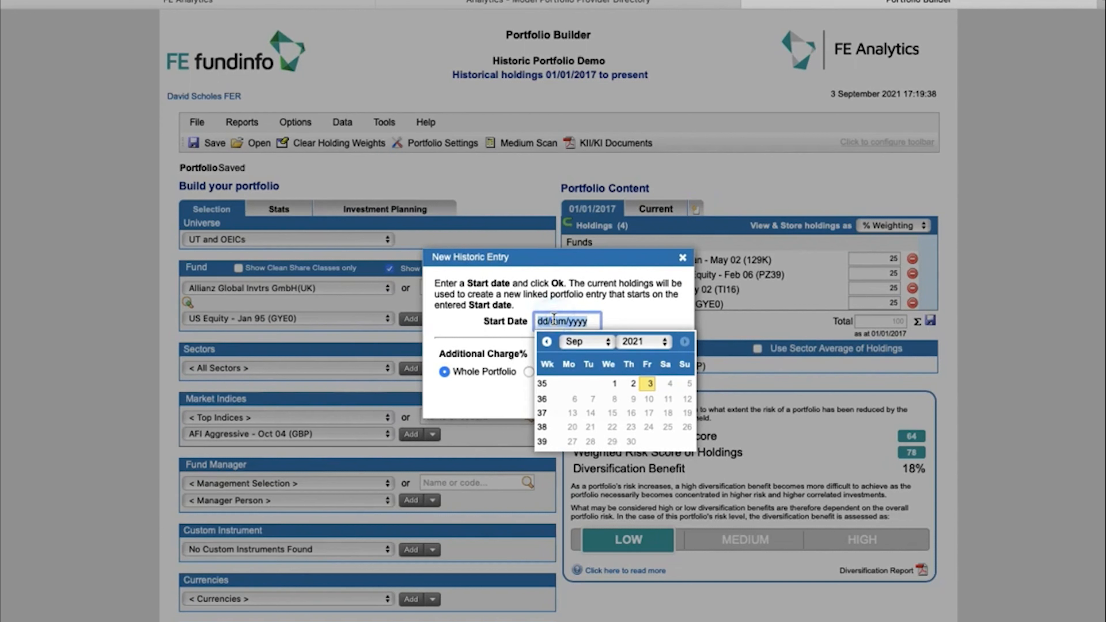
type("03/05/2018")
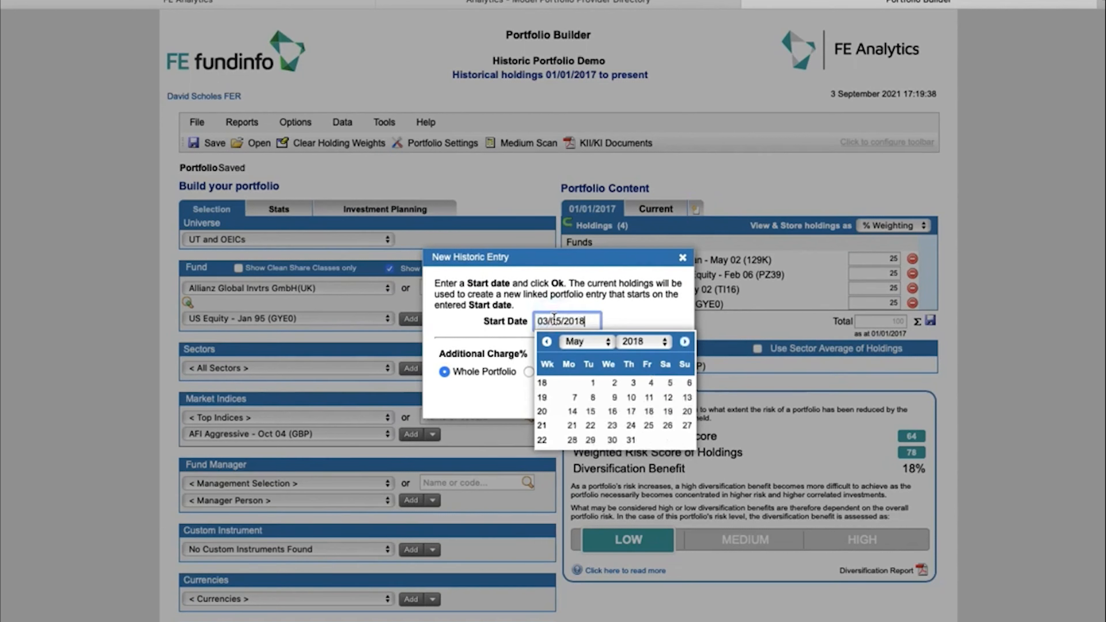
left_click(633, 383)
left_click(649, 400)
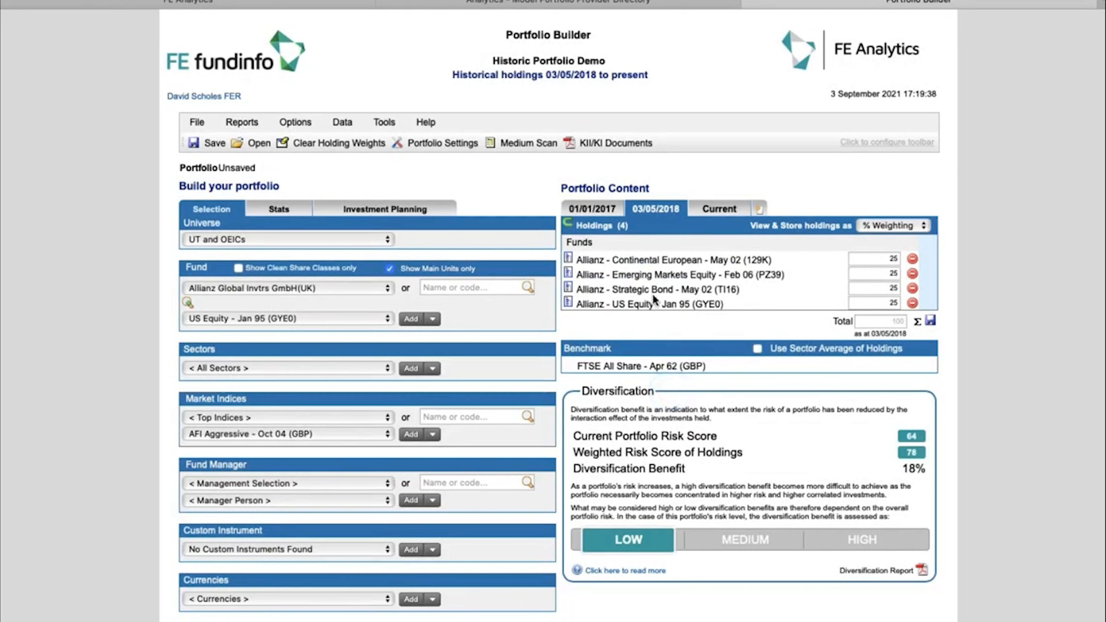
Set the US Equity (GYE0) weighting to 10 in the 03/05/2018 holdings
left_click(872, 304)
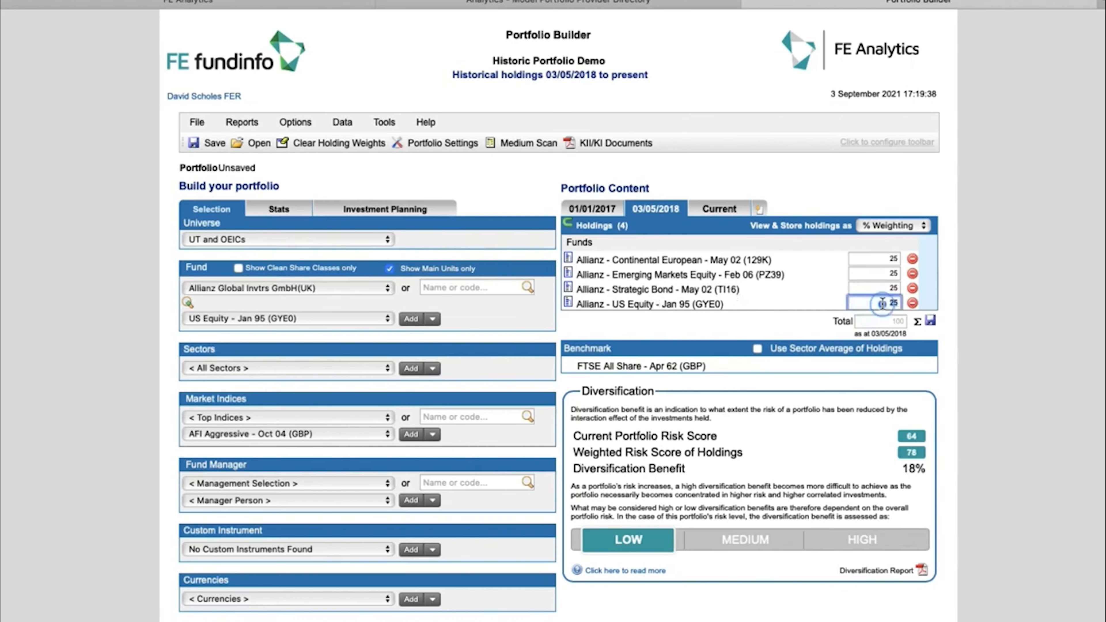
key("BackSpace")
key("BackSpace")
type("10")
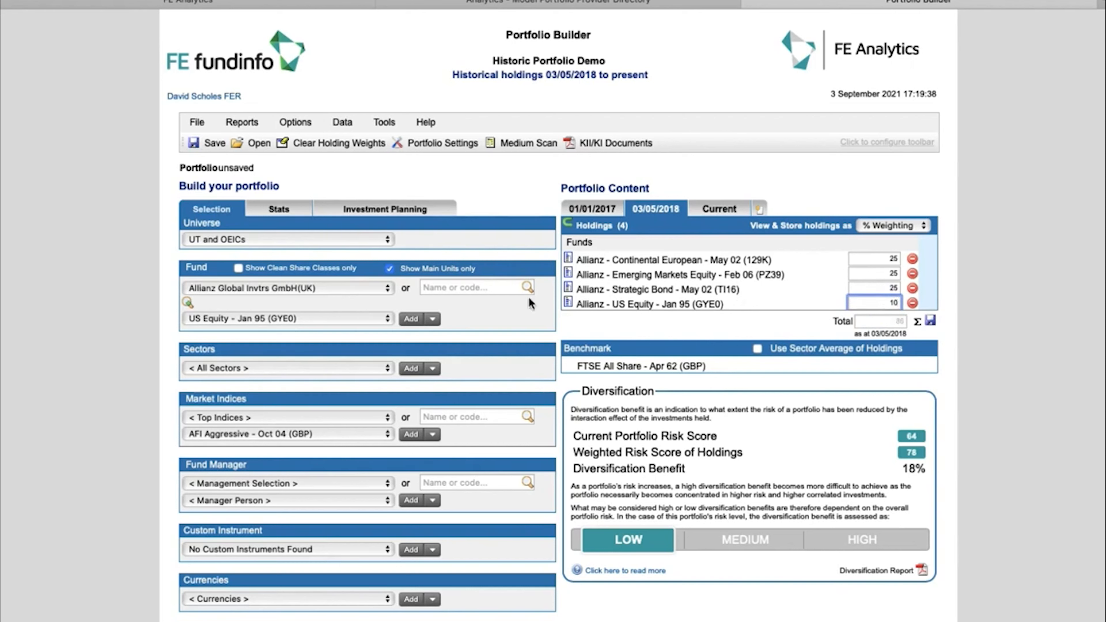
Add the Allianz UK Opportunities (K9NN) fund at a weighting of 15 and save the 03/05/2018 entry
left_click(368, 323)
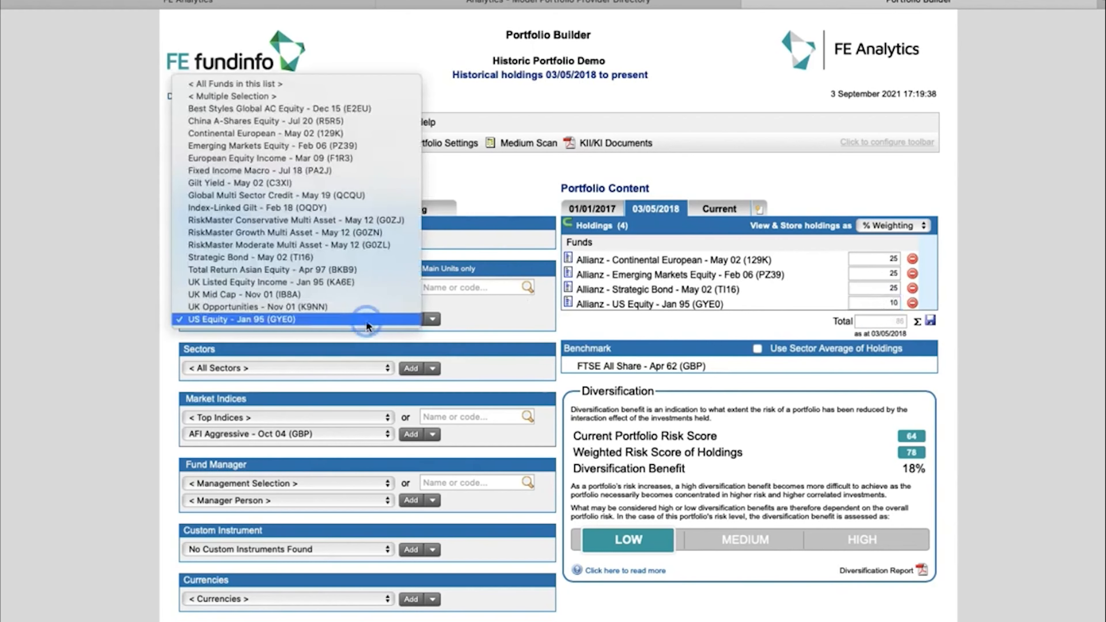
left_click(334, 306)
left_click(409, 319)
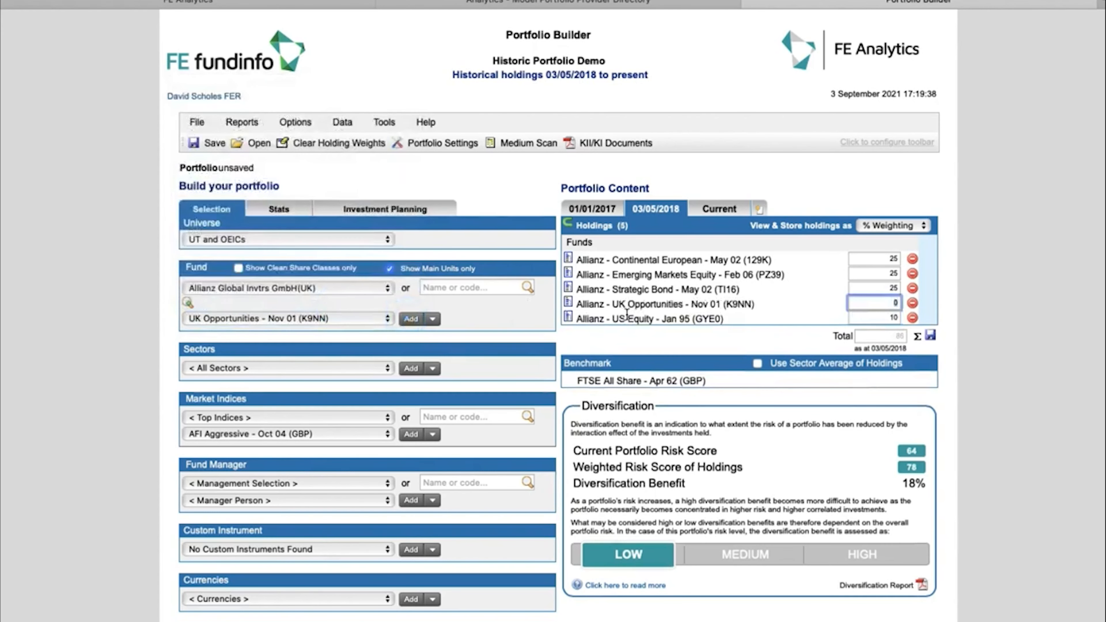
type("15")
left_click(731, 337)
left_click(930, 336)
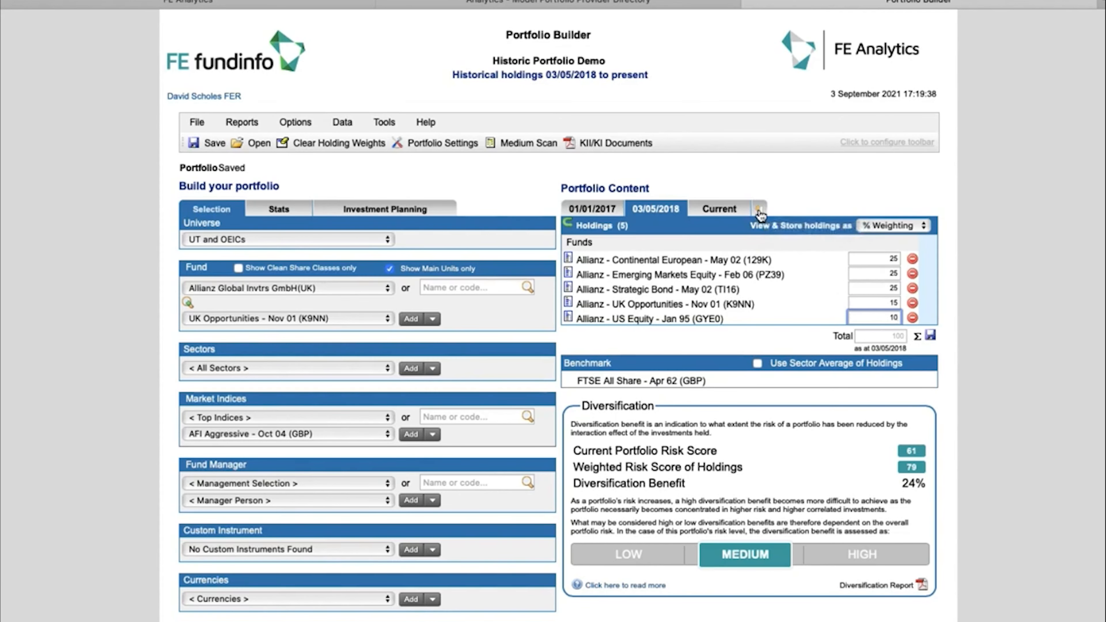
Create another linked historic entry with a start date of 03/05/2019 and save it
left_click(759, 211)
left_click(568, 319)
type("03/05/2019")
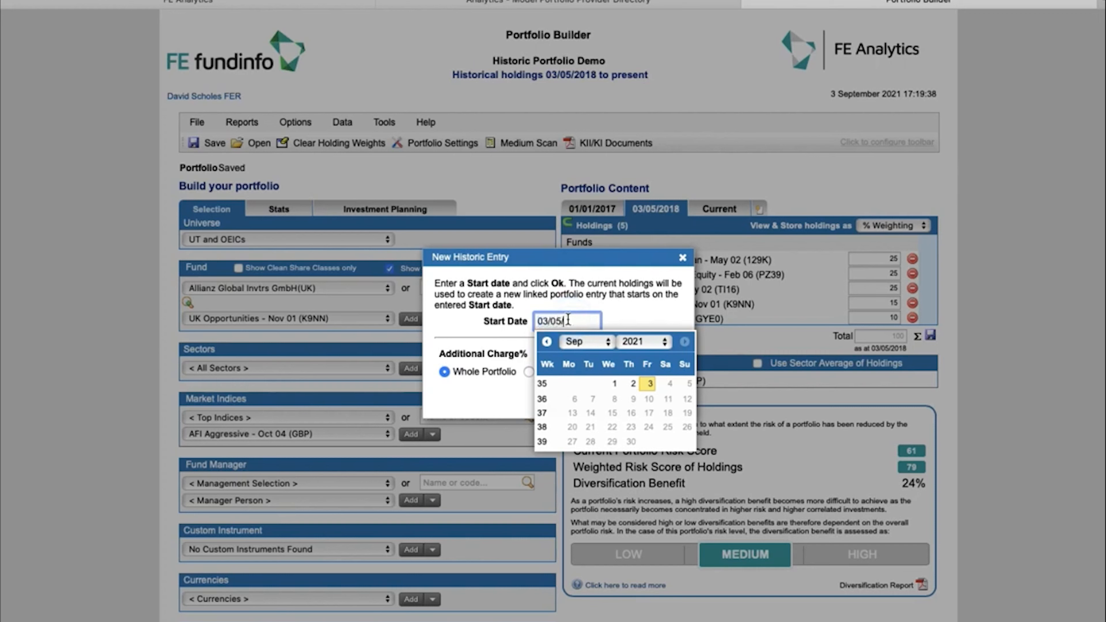
left_click(635, 313)
left_click(657, 391)
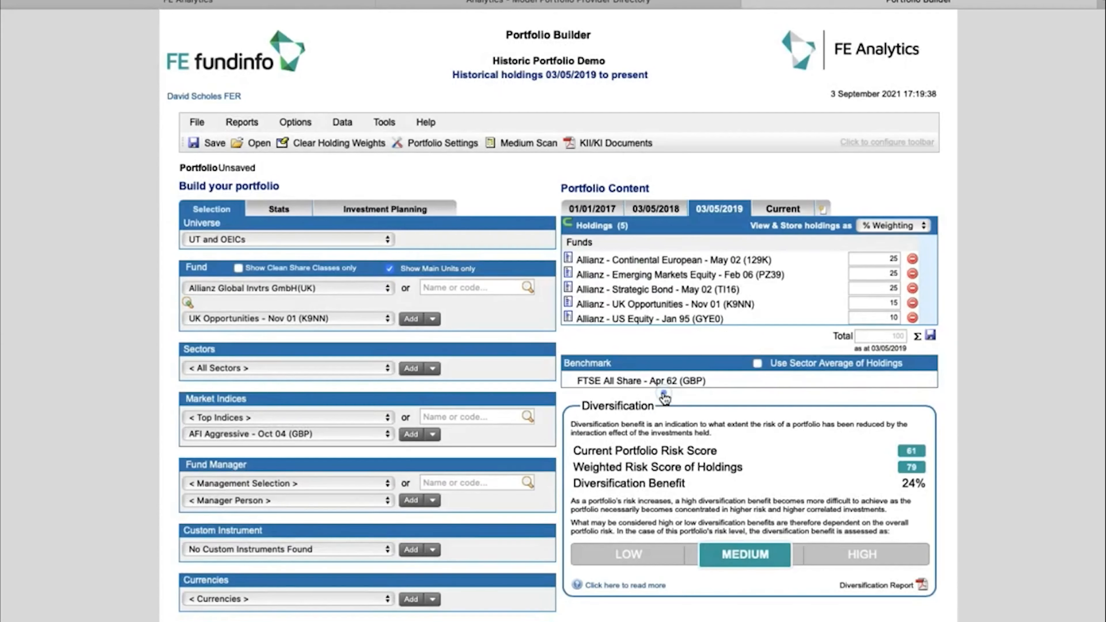
left_click(931, 336)
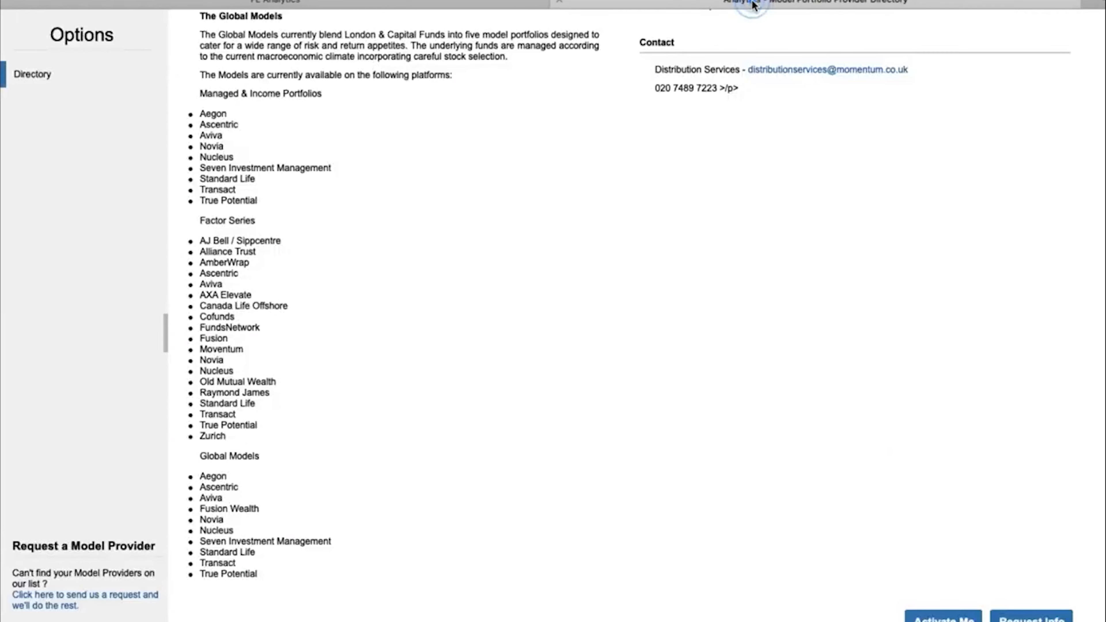
Return to FE Analytics and include the 01/06/2012 version of FEI Hybrid Standard Life Risk Level 3 Medium Term in its performance line chart
left_click(747, 3)
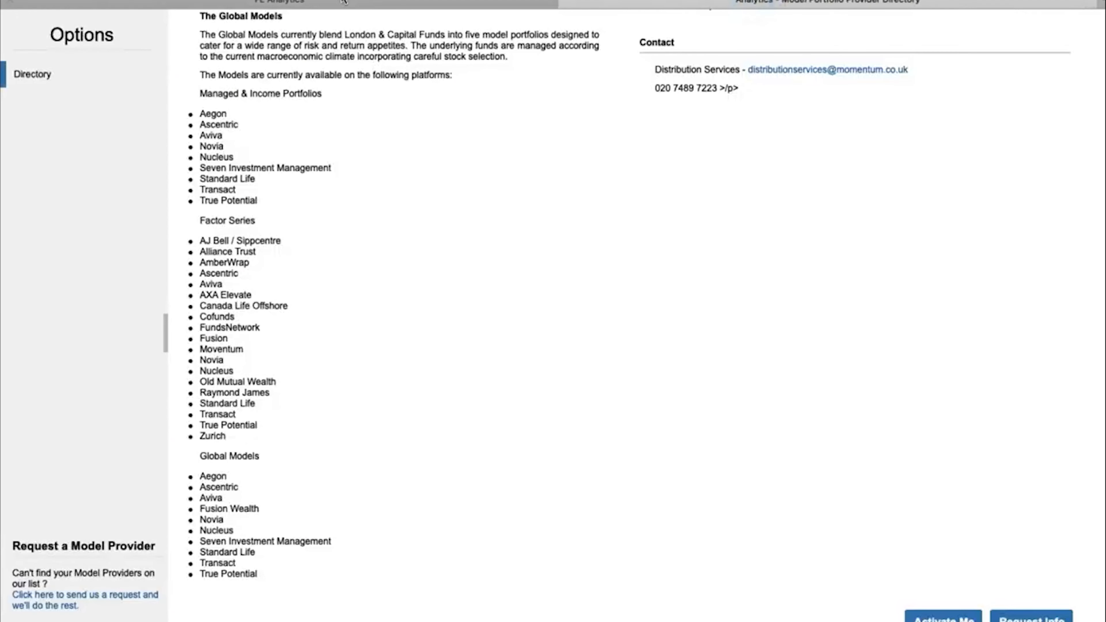
left_click(328, 3)
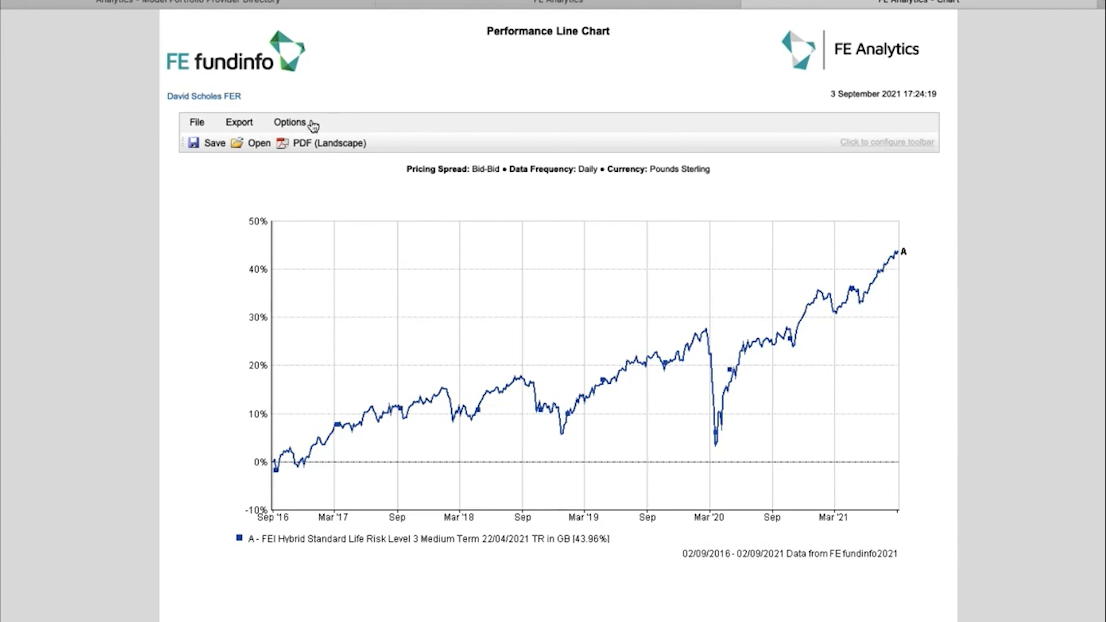
left_click(292, 124)
left_click(310, 171)
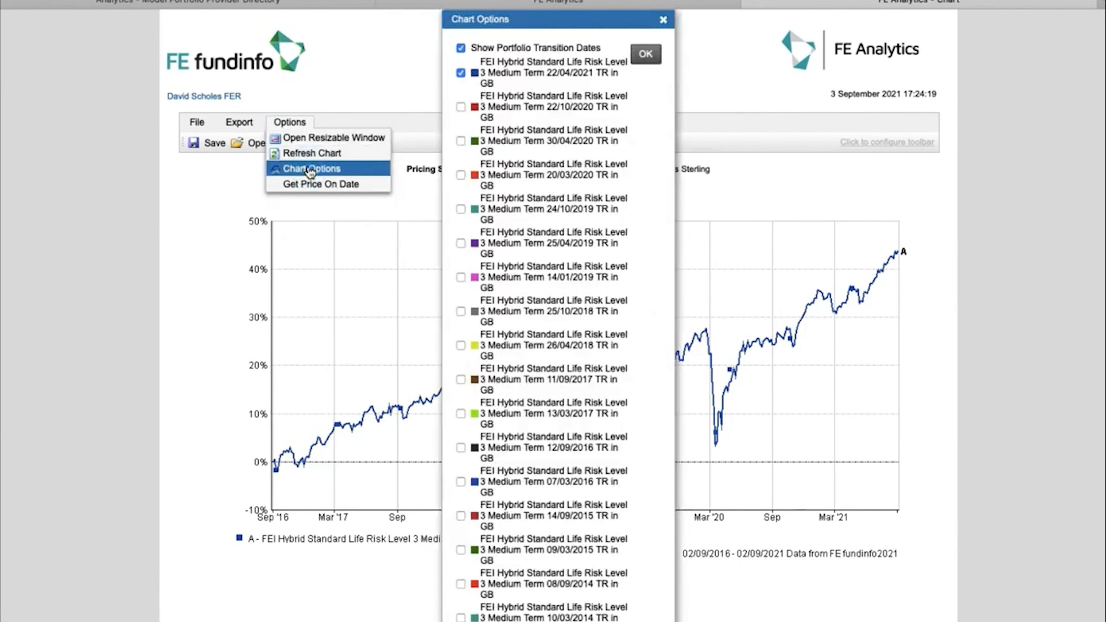
scroll(521, 287, "down", 5)
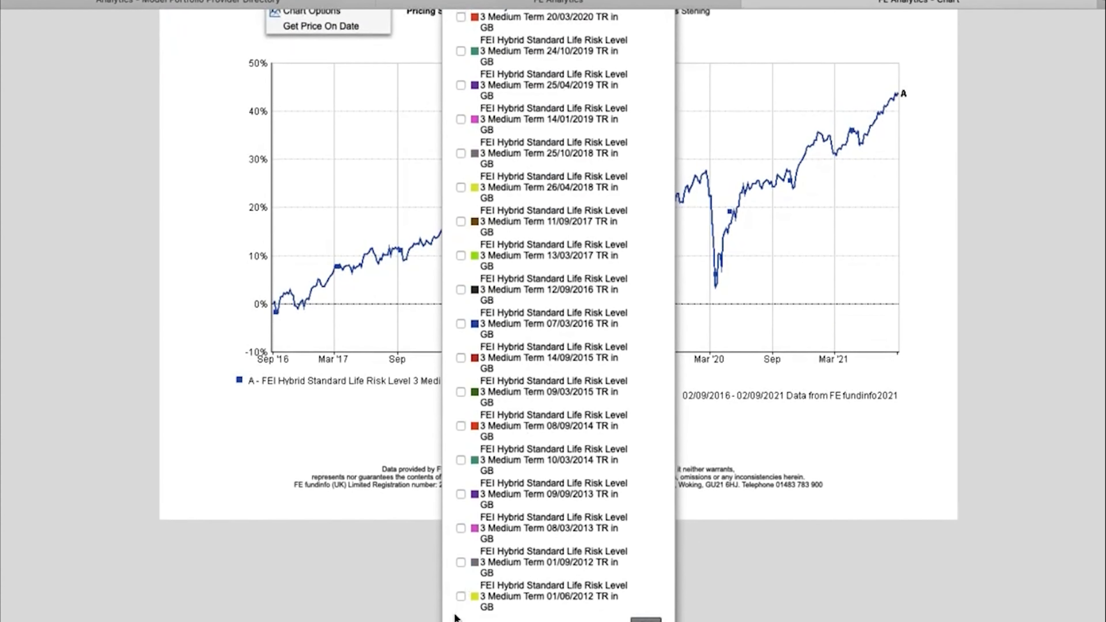
left_click(460, 596)
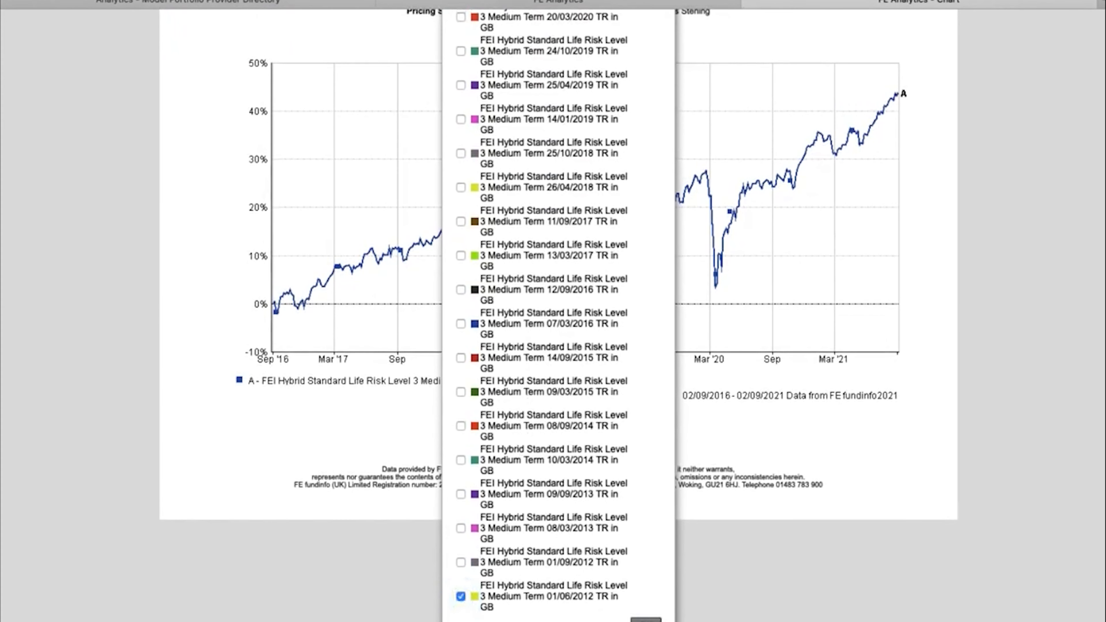
left_click(645, 620)
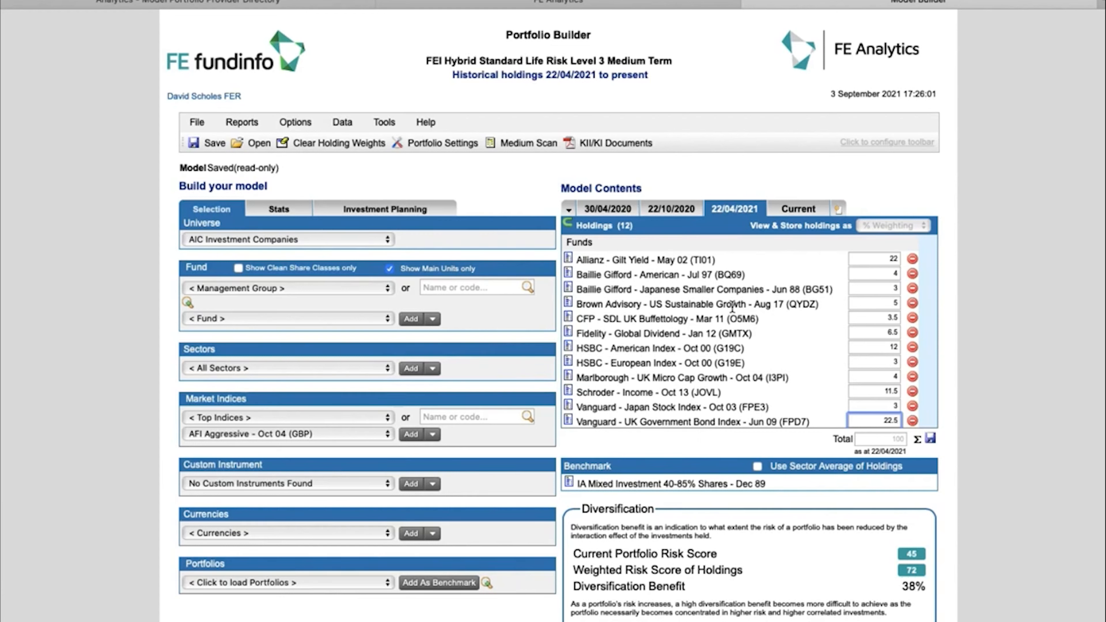
Review the model's linked historic portfolios and the launch date of its Brown Advisory US Sustainable Growth holding, and close the model
left_click(567, 222)
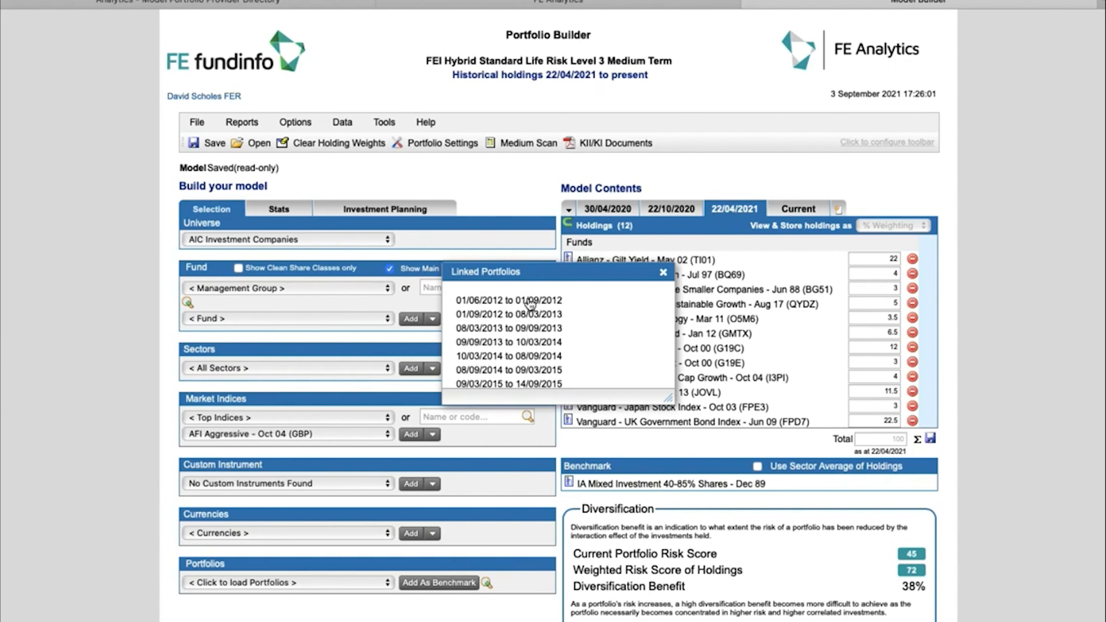
mouse_move(490, 308)
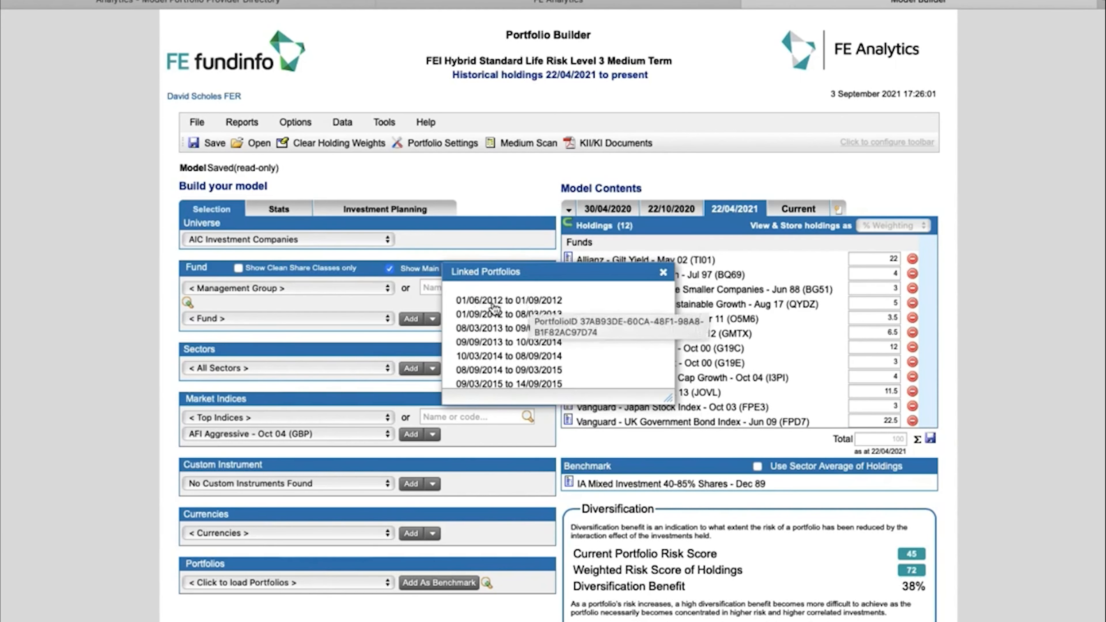
left_click(769, 305)
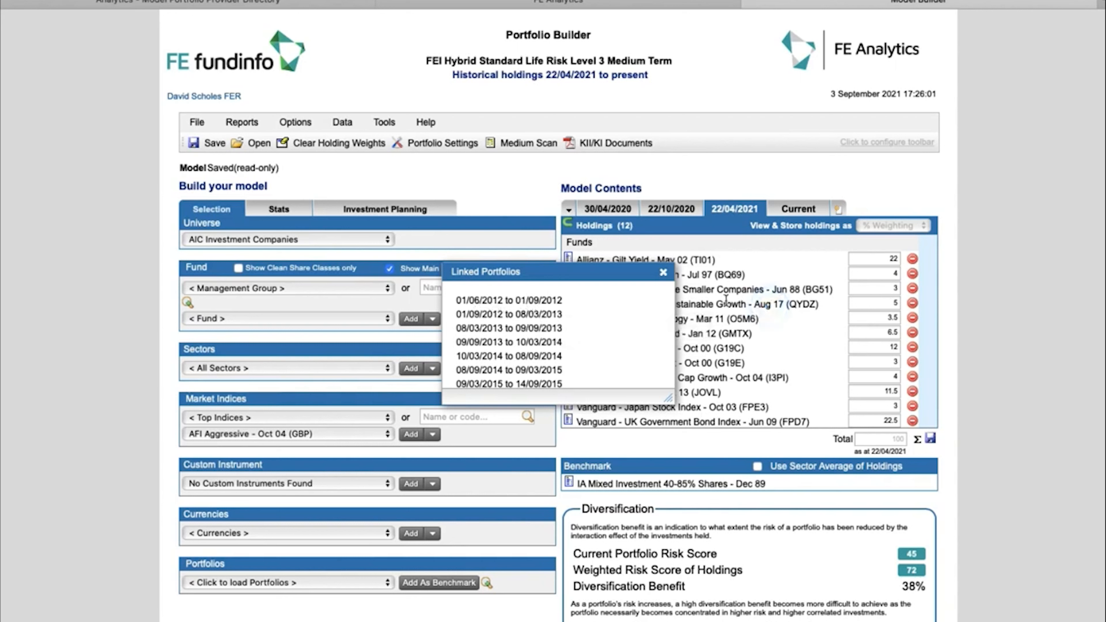
left_click(668, 277)
left_click_drag(787, 305, 750, 303)
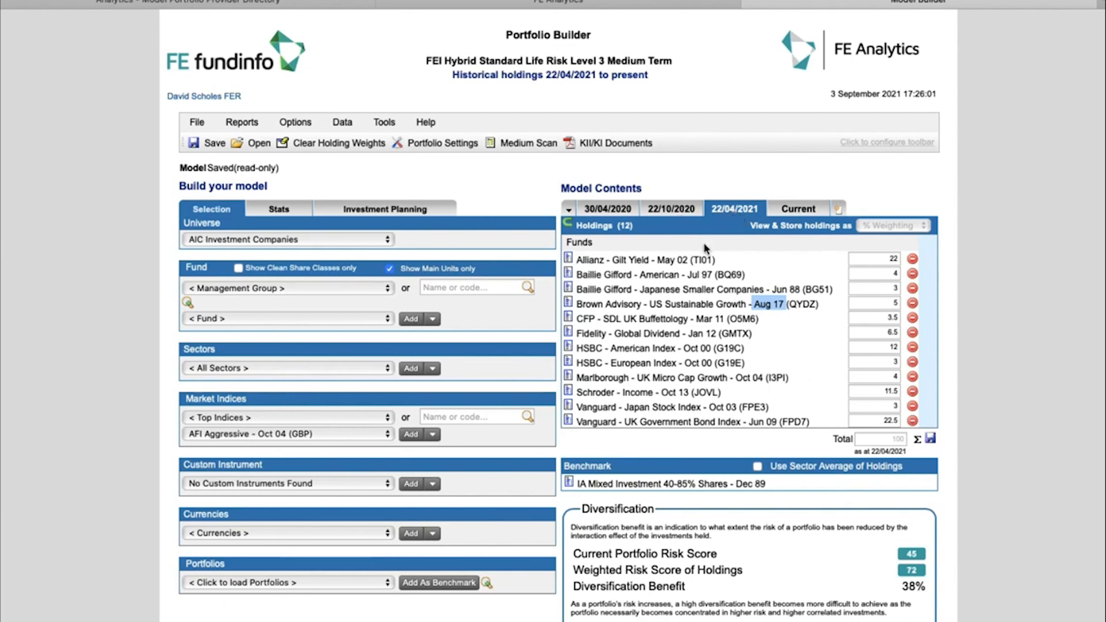
key("super+w")
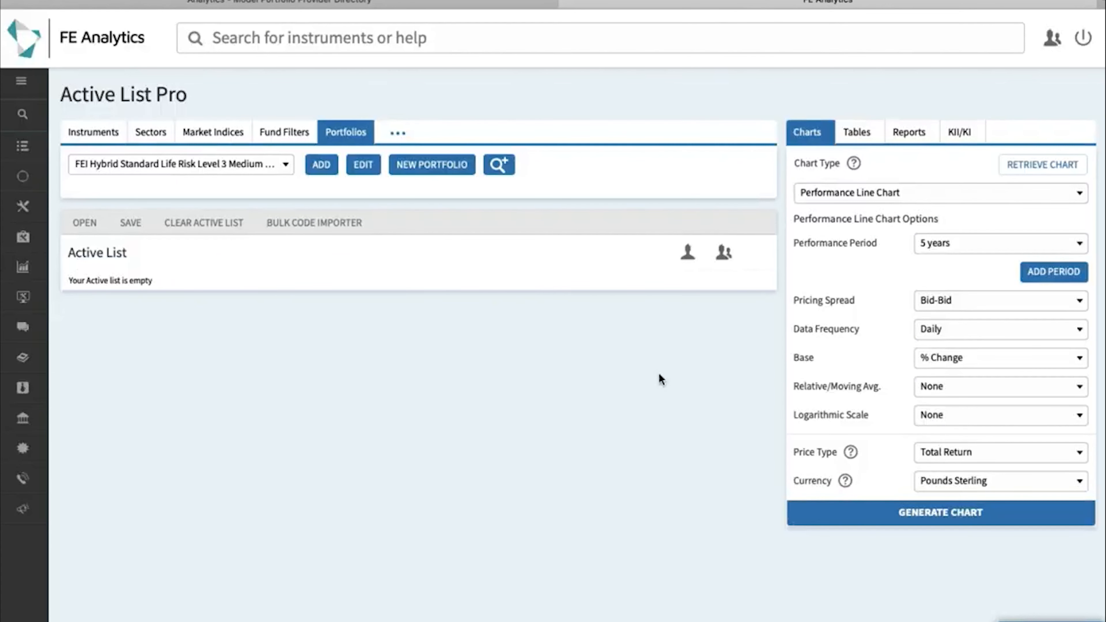